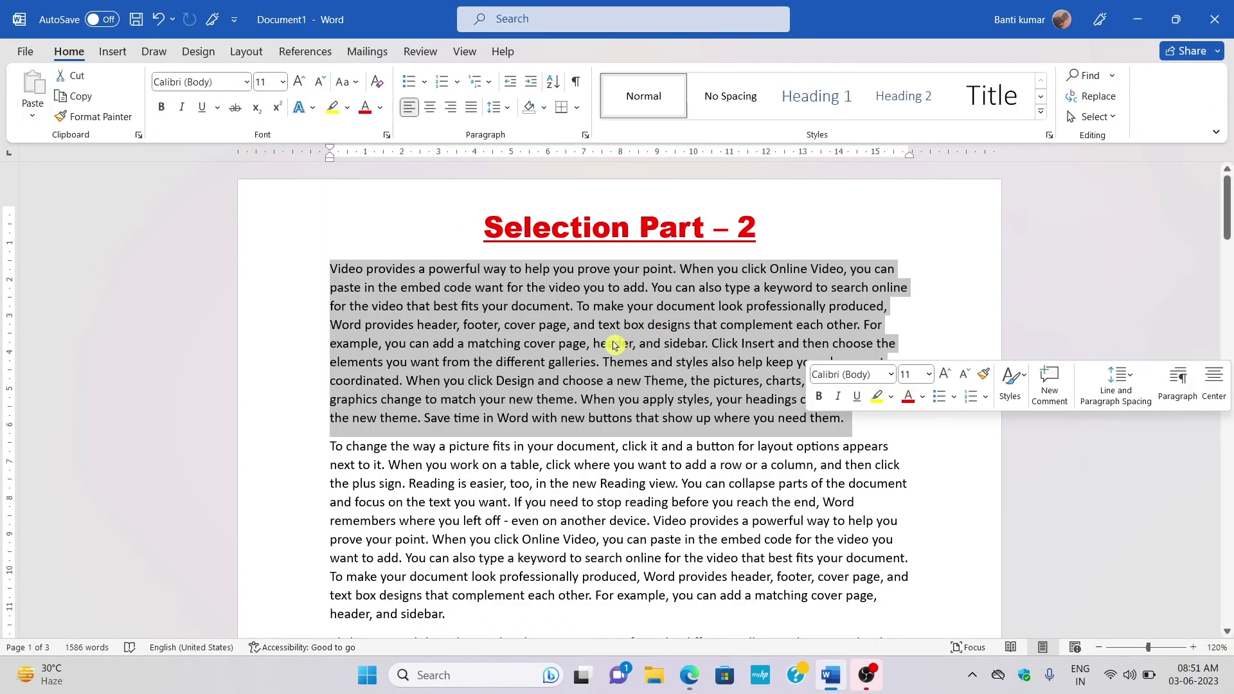
- Deselect the first paragraph by clicking inside the word 'header'
click(597, 345)
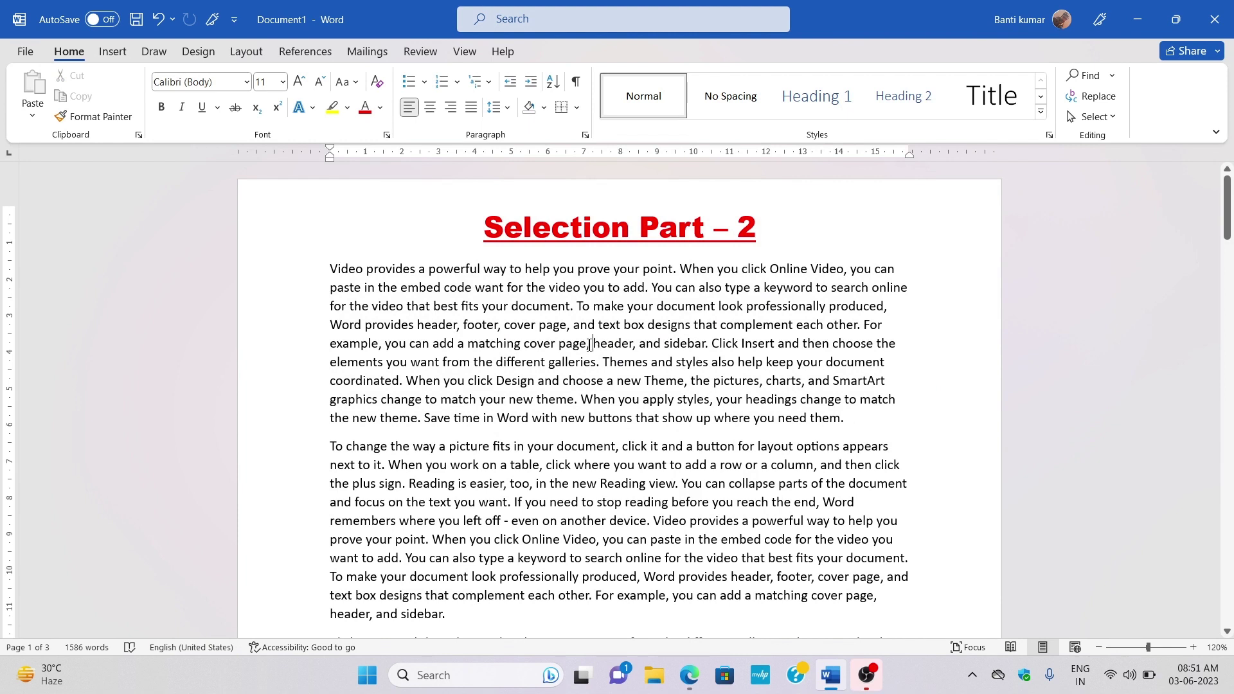
- Select from the line start through 'example, you can add a matching cover page,', then deselect
drag(589, 346, 339, 343)
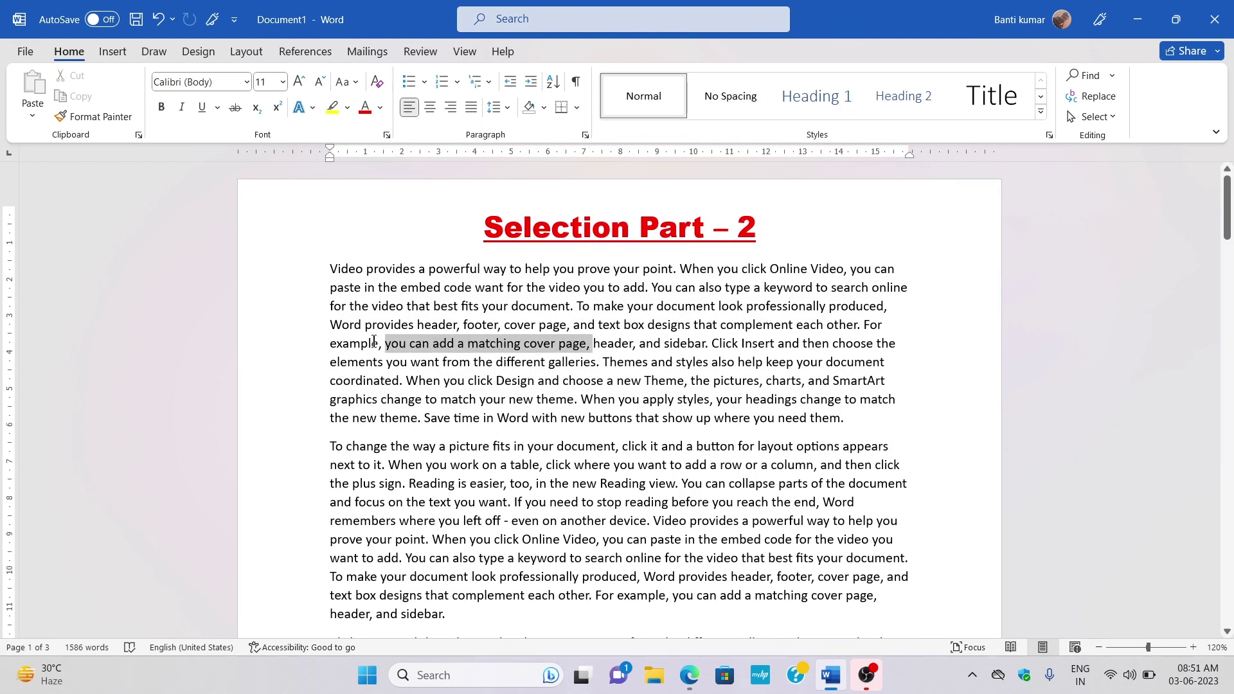
click(590, 343)
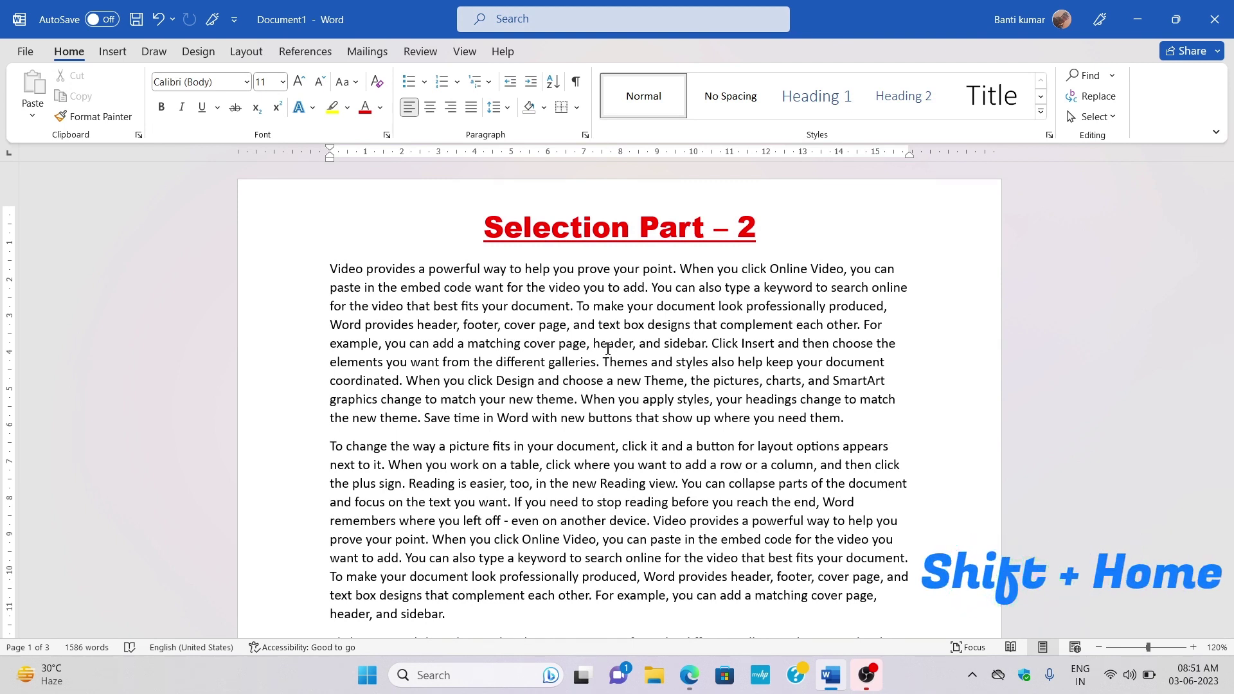
key(shift+Home)
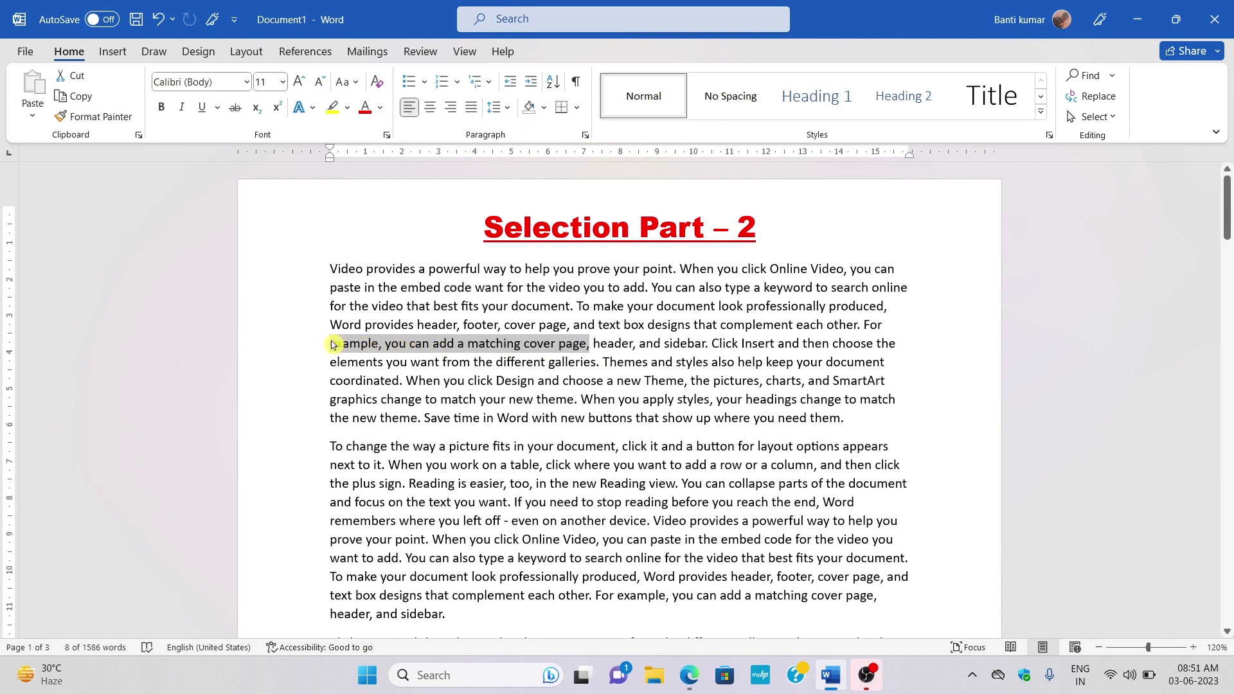
click(614, 397)
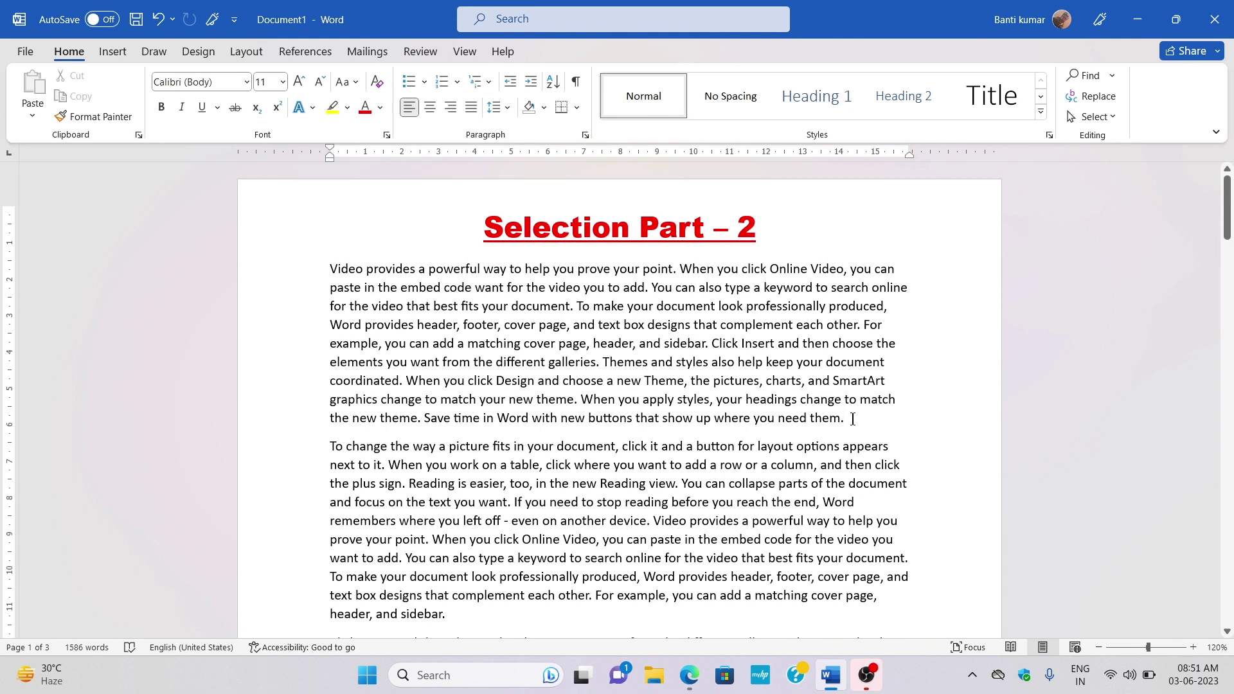
- Select the first paragraph's last line, 'the new theme' through 'need them.', using Shift+Home
drag(844, 418, 309, 419)
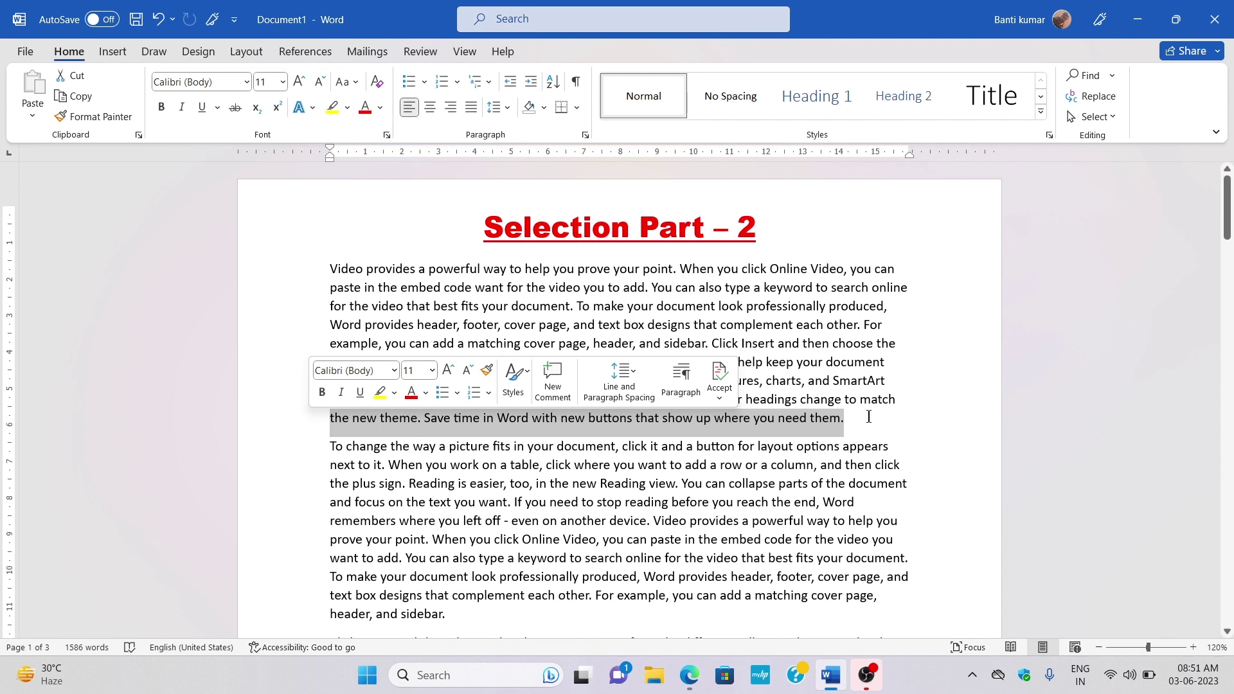
drag(869, 416, 333, 417)
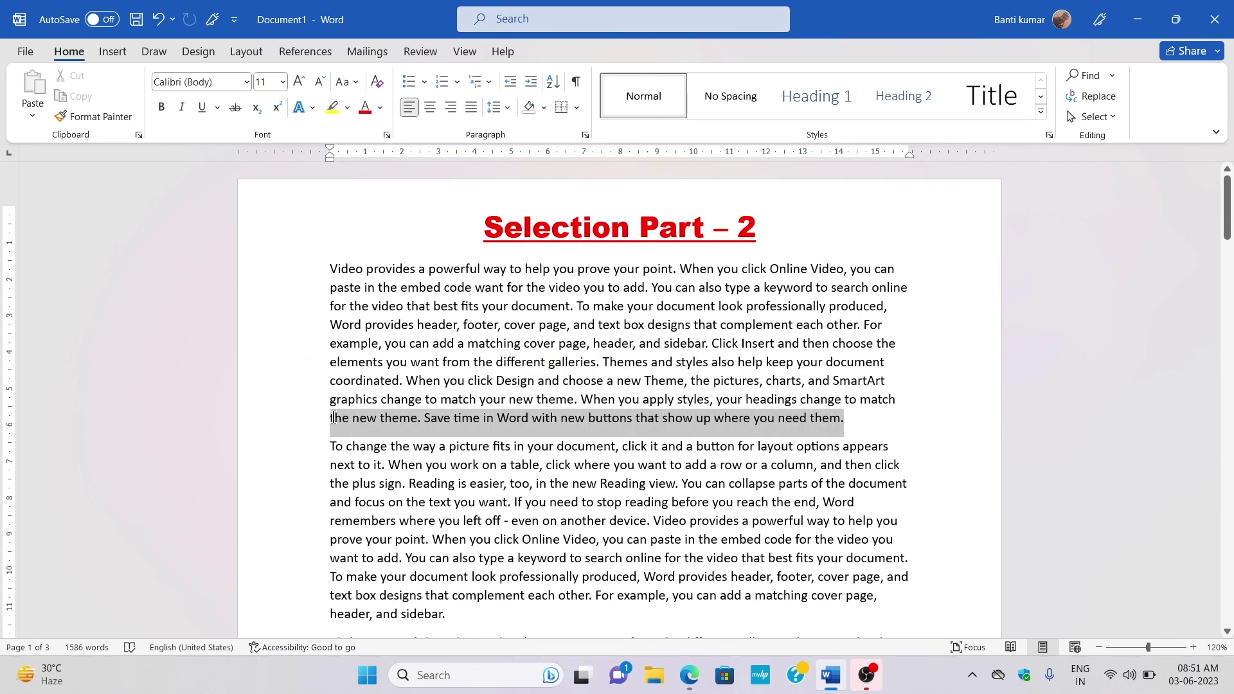
click(871, 415)
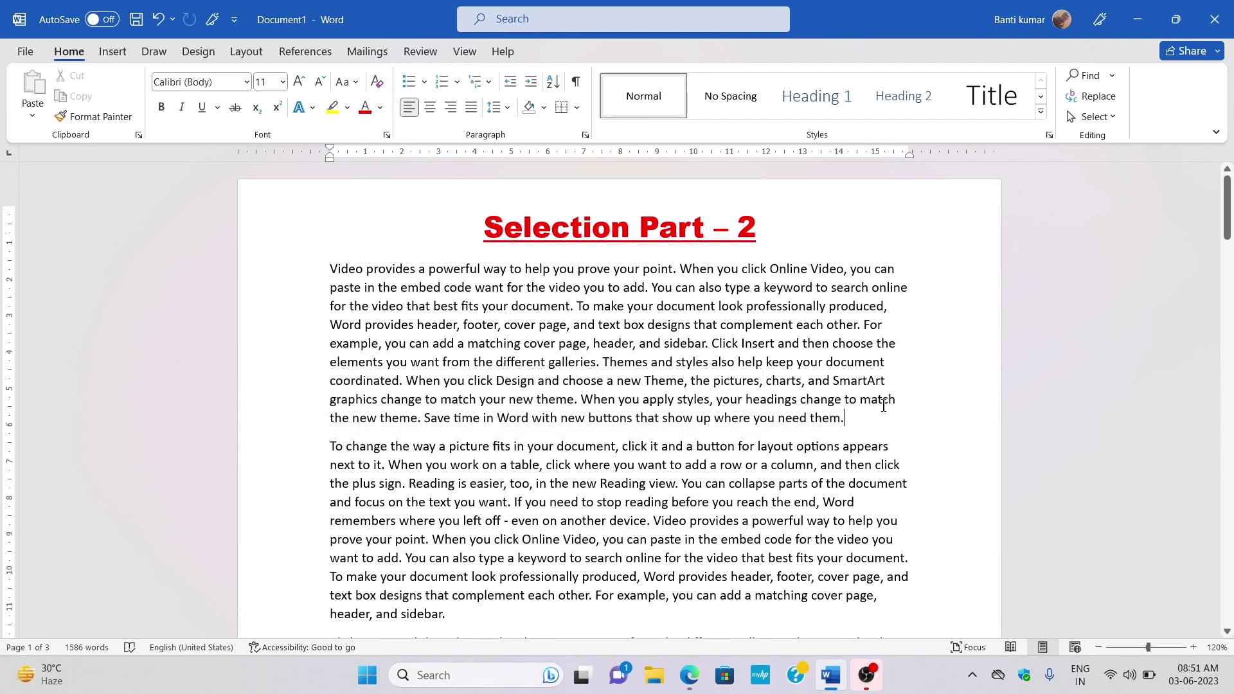
key(shift+Home)
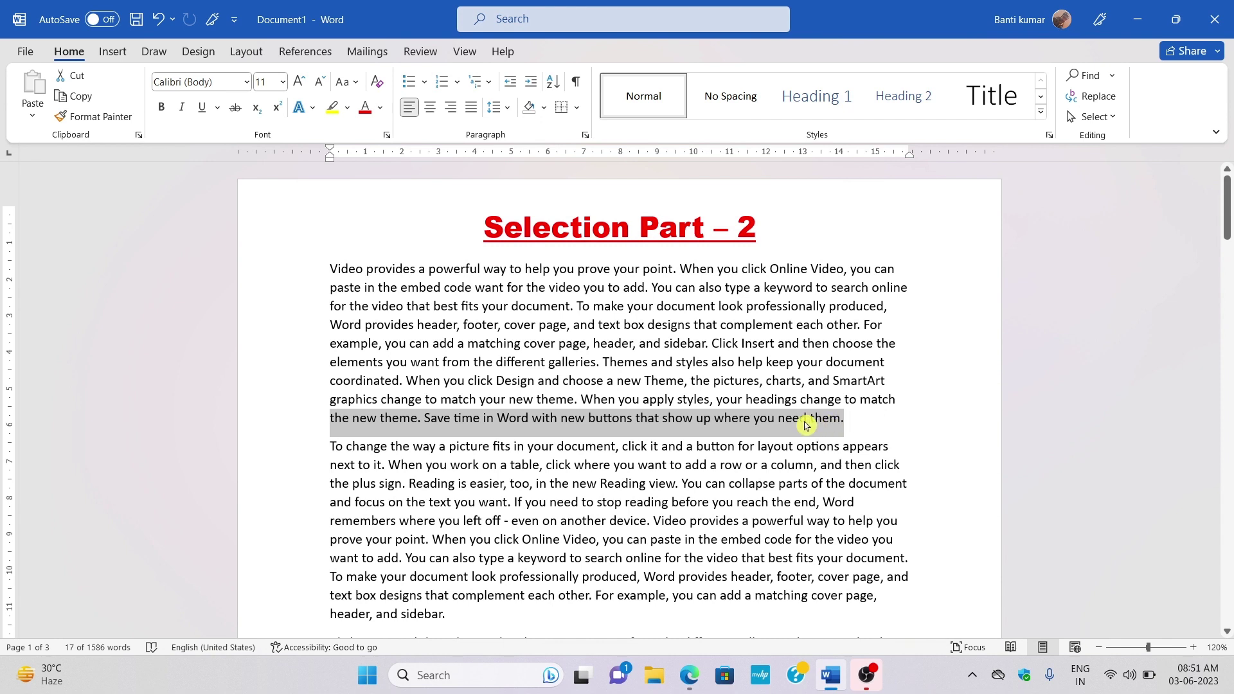
drag(314, 423, 332, 425)
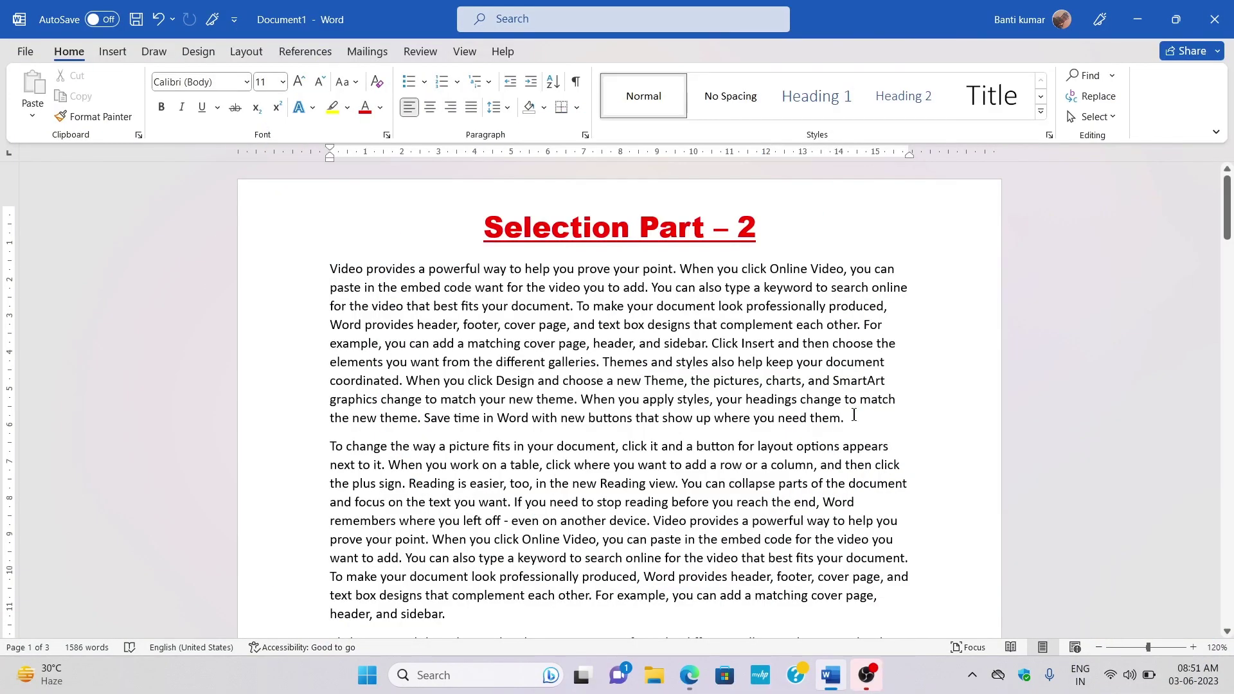
- Select 'Word … need them.' on the last line, then the line from 'Themes' to its end
drag(846, 419, 513, 422)
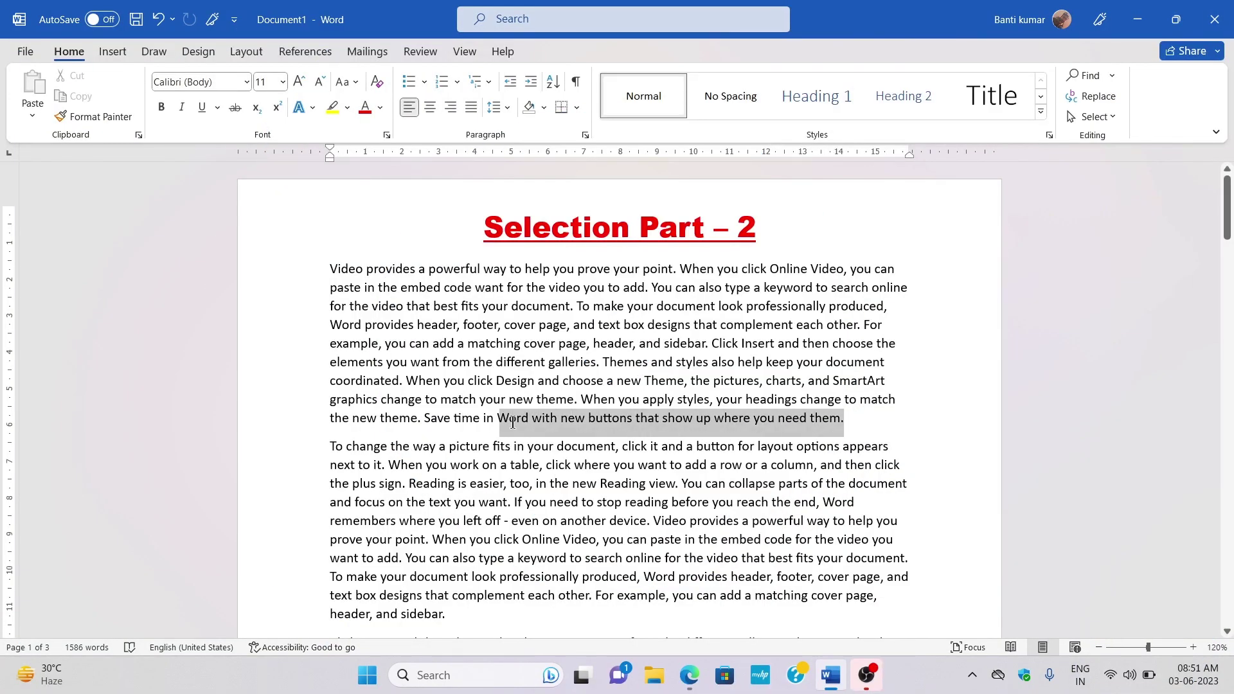
click(597, 325)
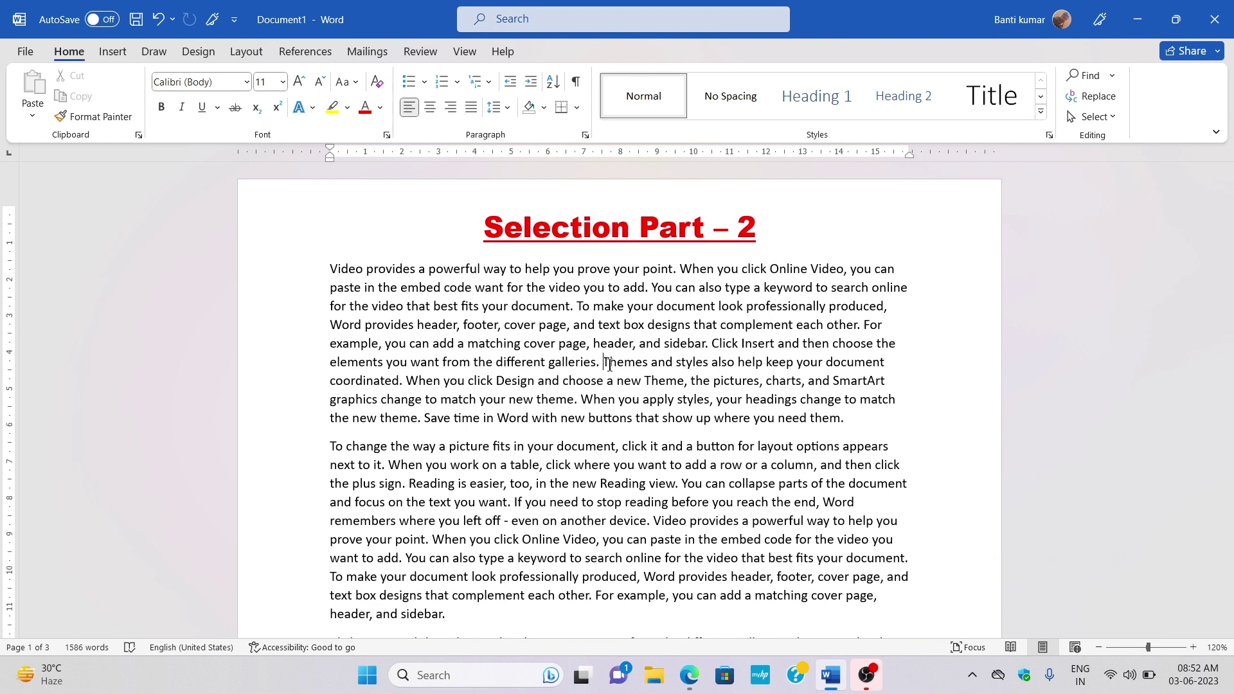
shift+click(610, 365)
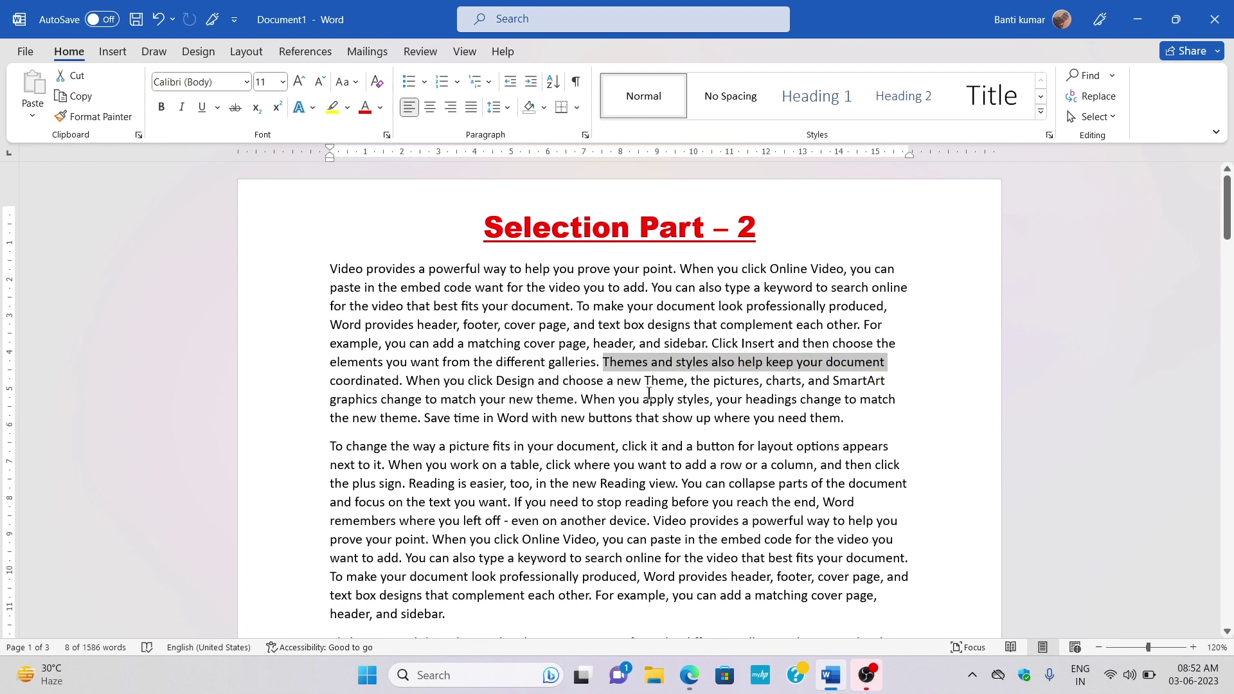
- Select from 'Save' to the paragraph's end with Shift+End, then deselect
click(424, 418)
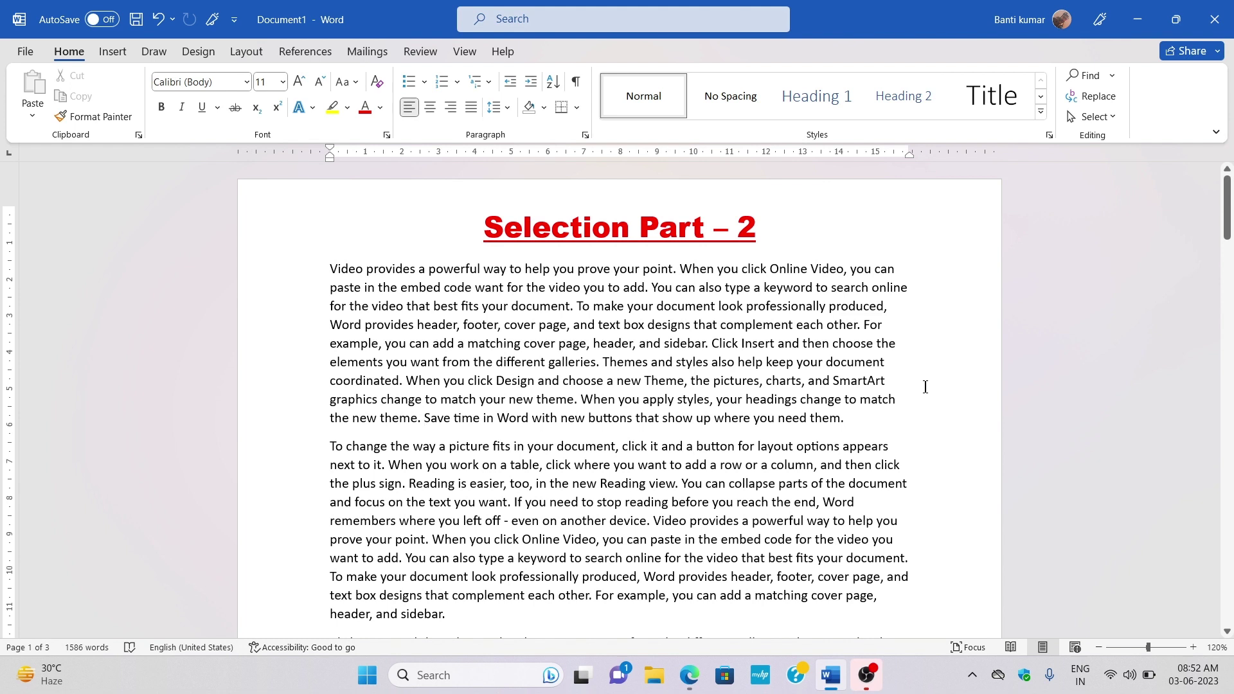
key(shift+End)
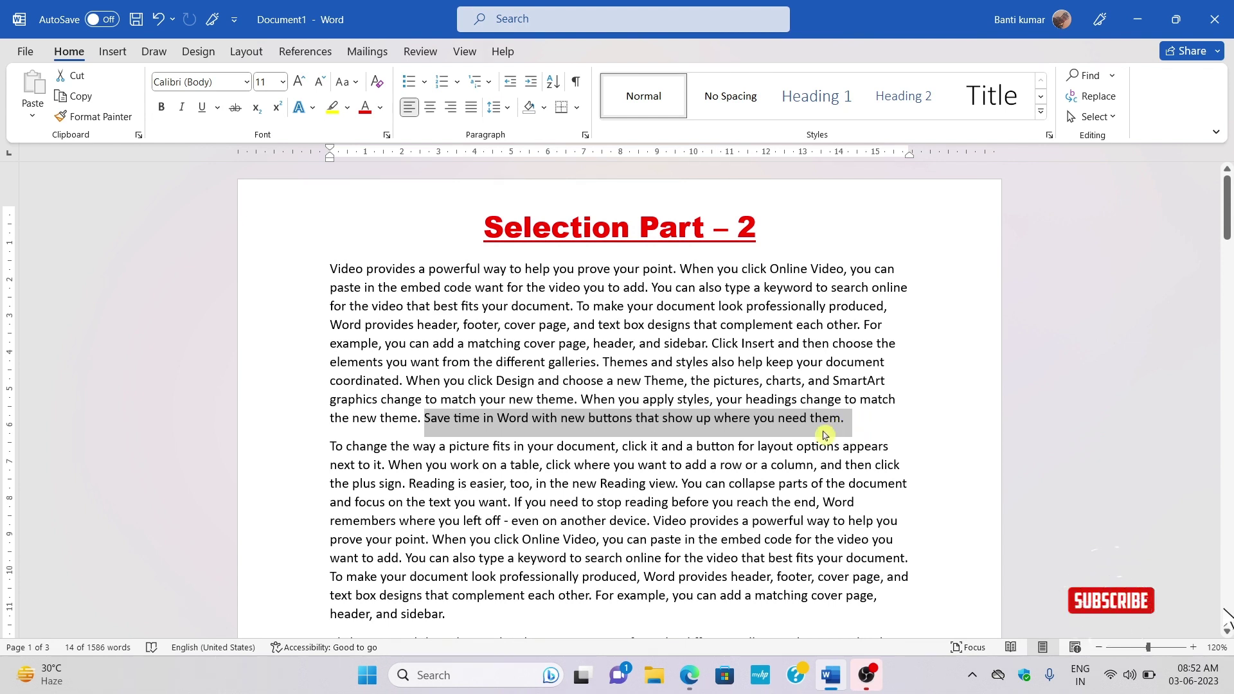
click(564, 483)
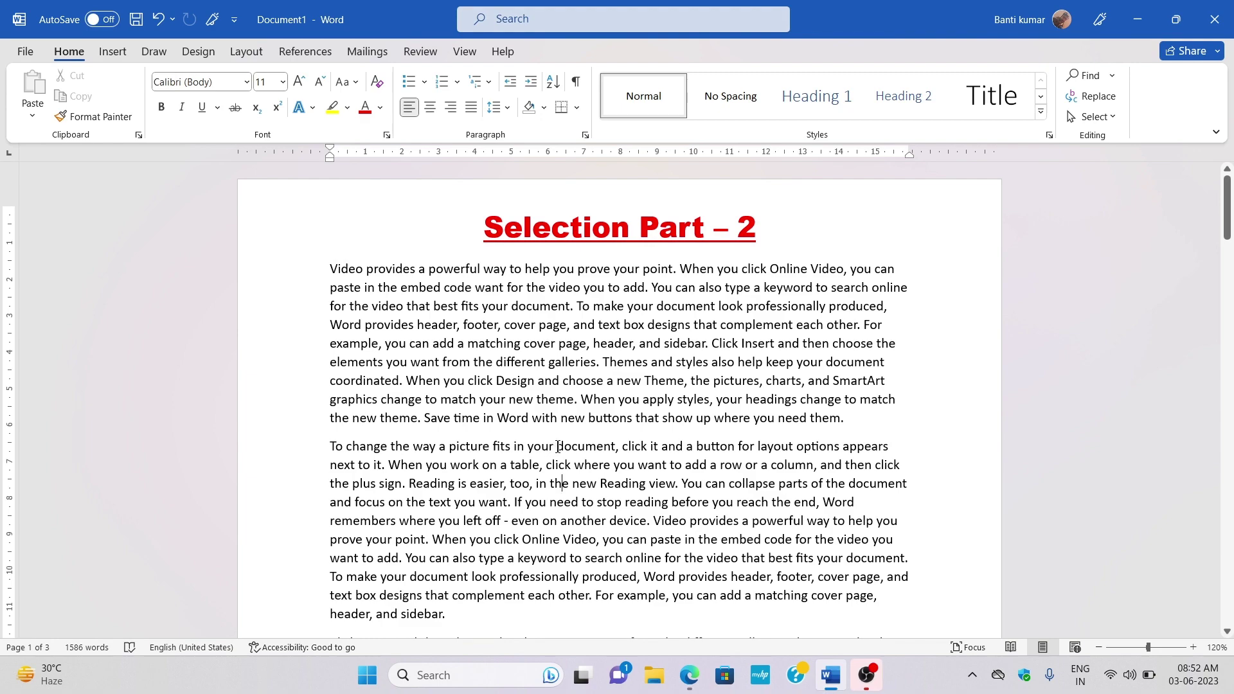
- Drag-select from 'document' across the following paragraphs, scroll back up, and deselect
drag(558, 447, 727, 690)
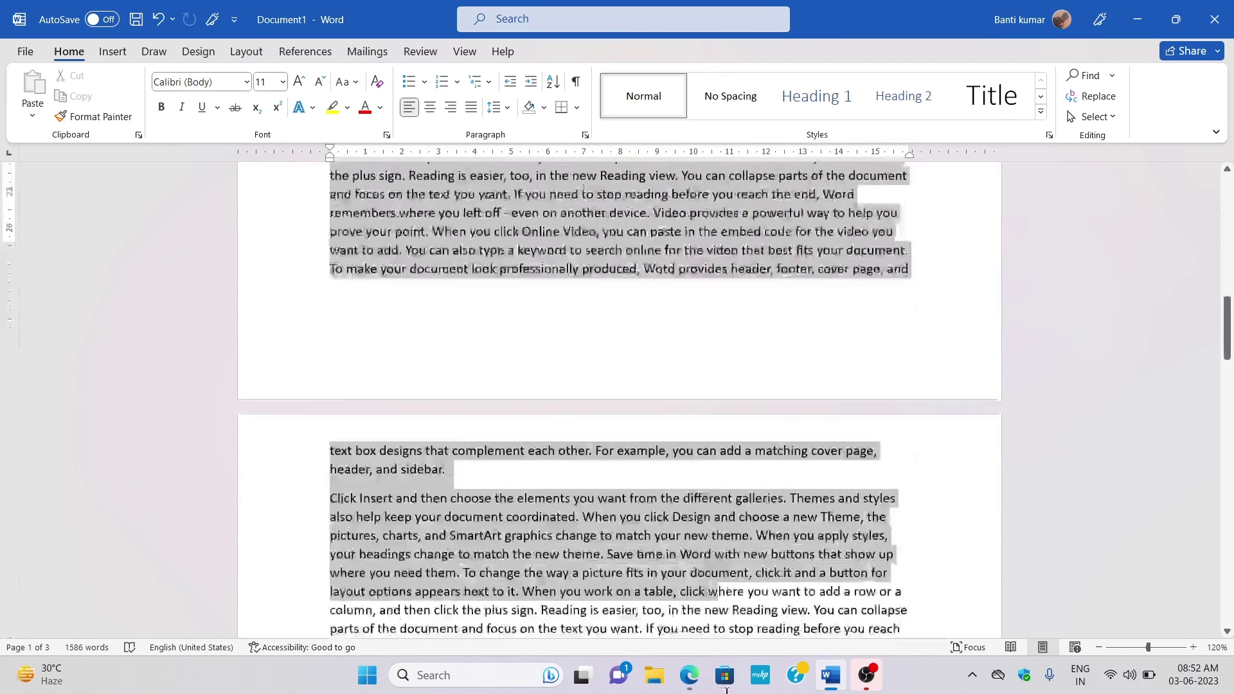
drag(726, 690, 730, 691)
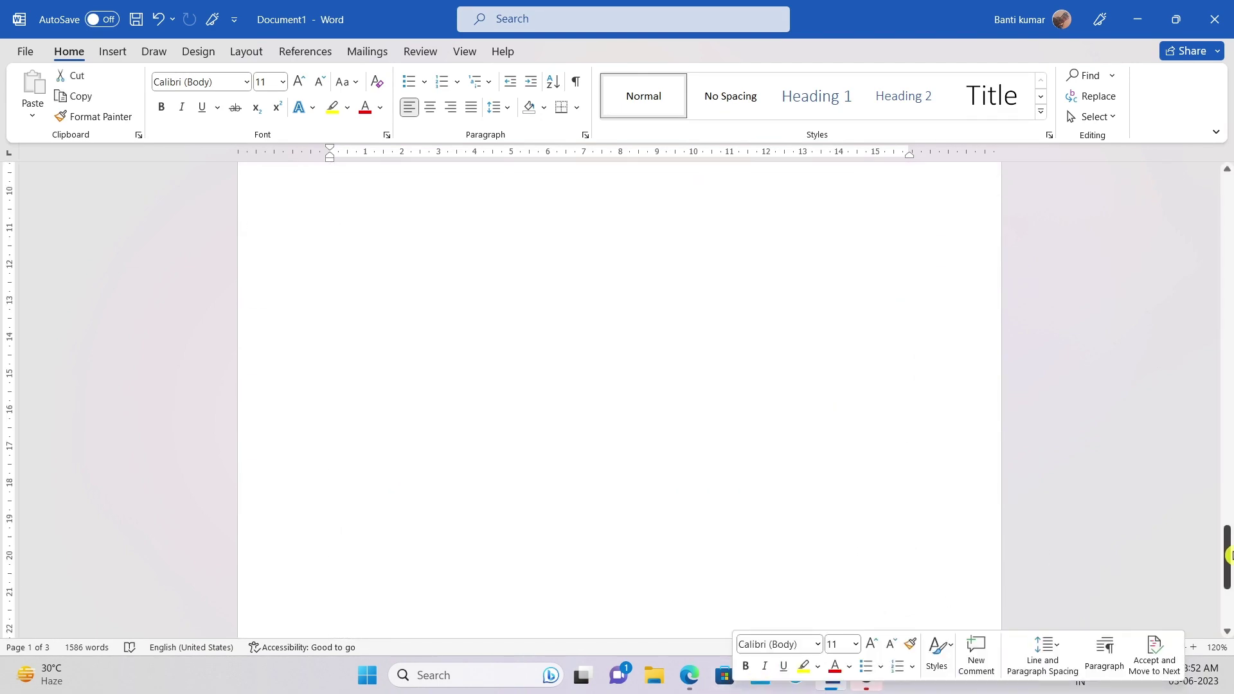
drag(1228, 557, 1220, 217)
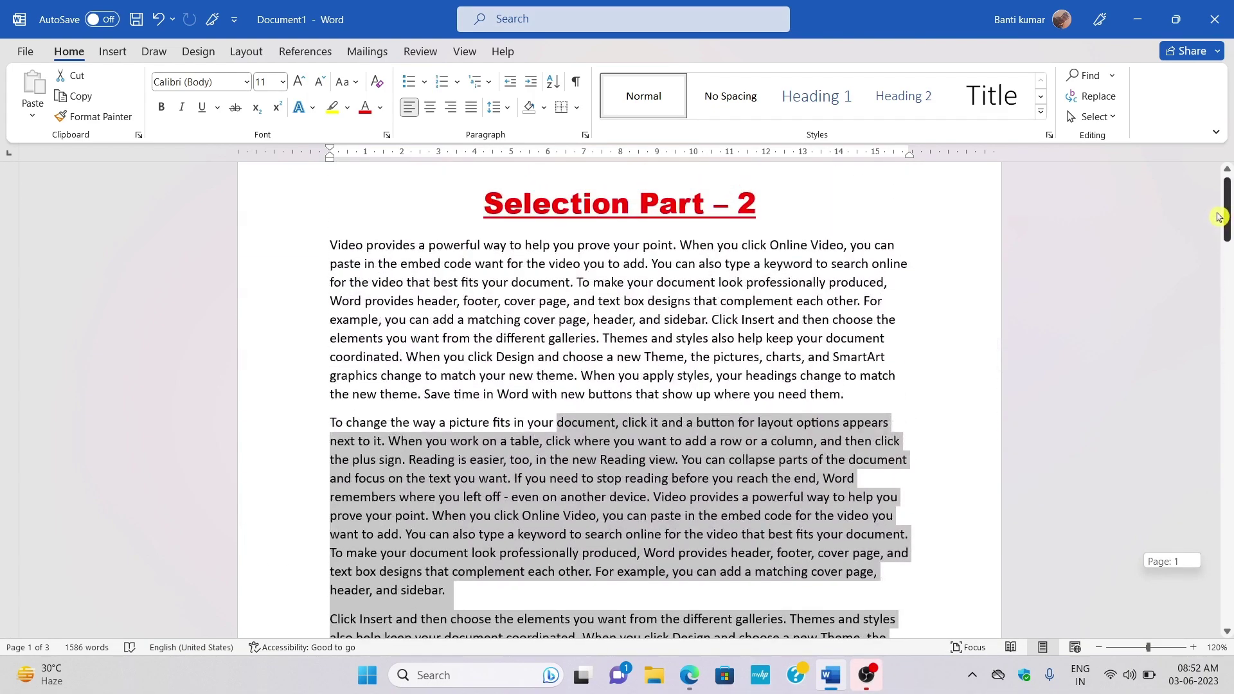
click(551, 465)
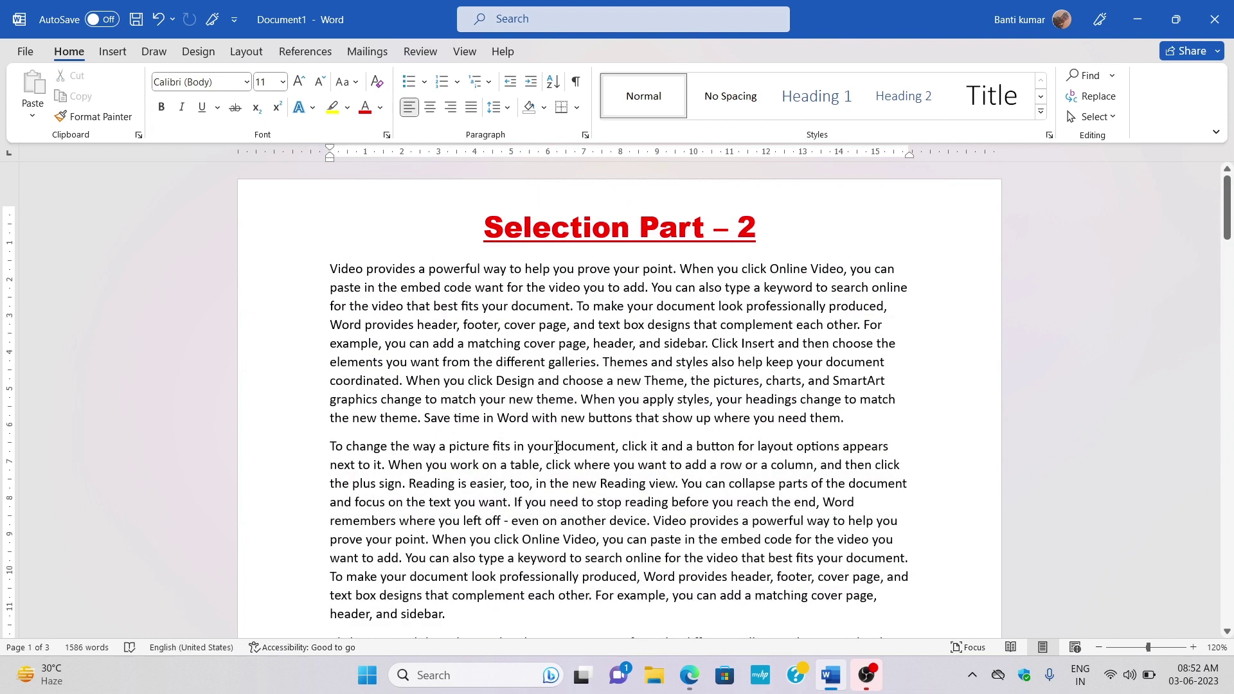
- Select from 'fits your document' to the document end with Ctrl+Shift+End, twice, clearing each time
click(557, 446)
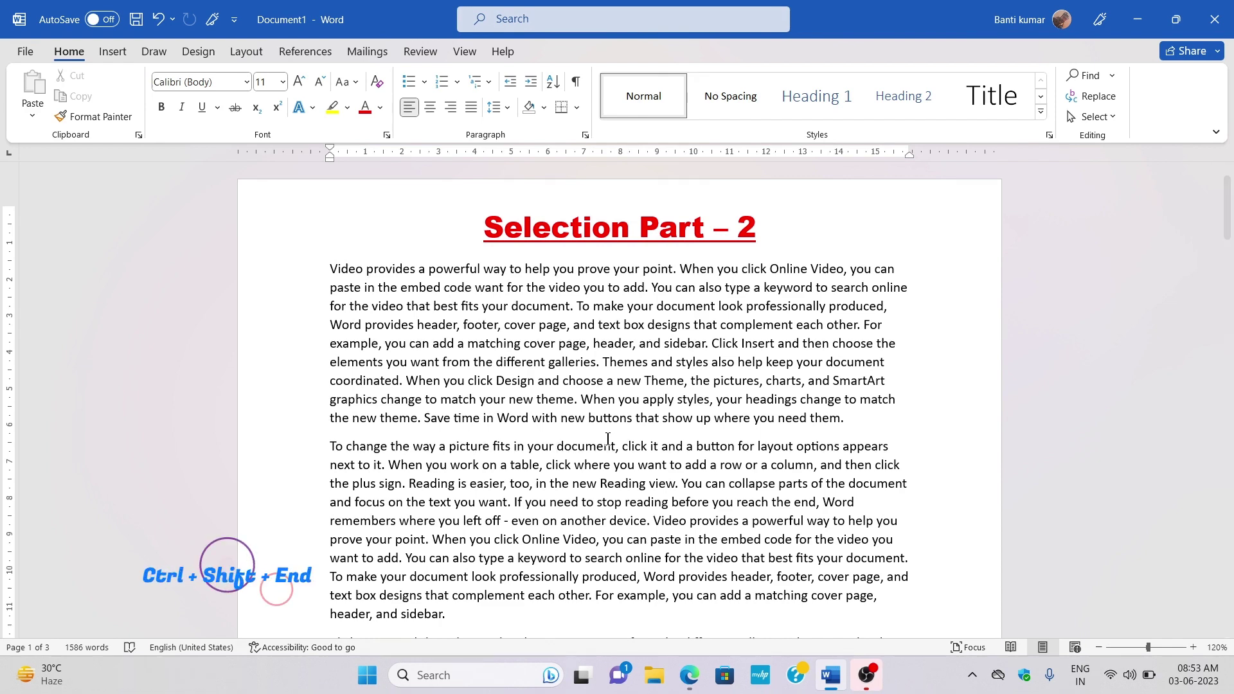
key(ctrl+shift+End)
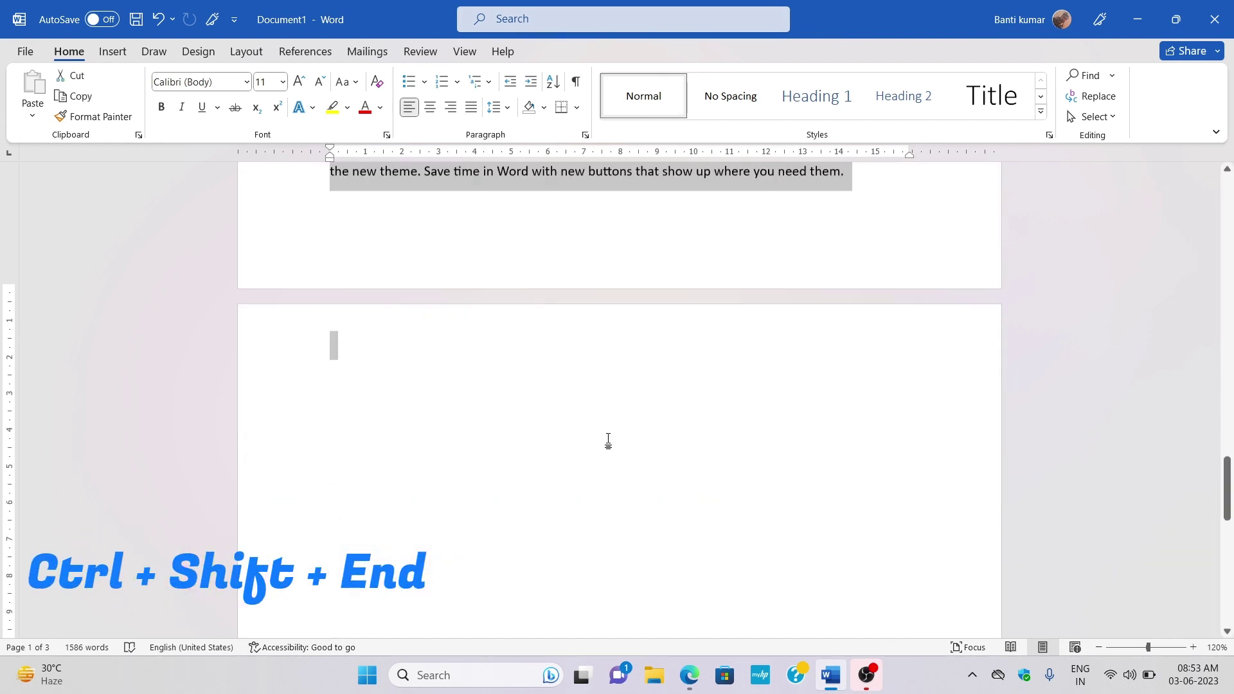
drag(1224, 498, 1188, 212)
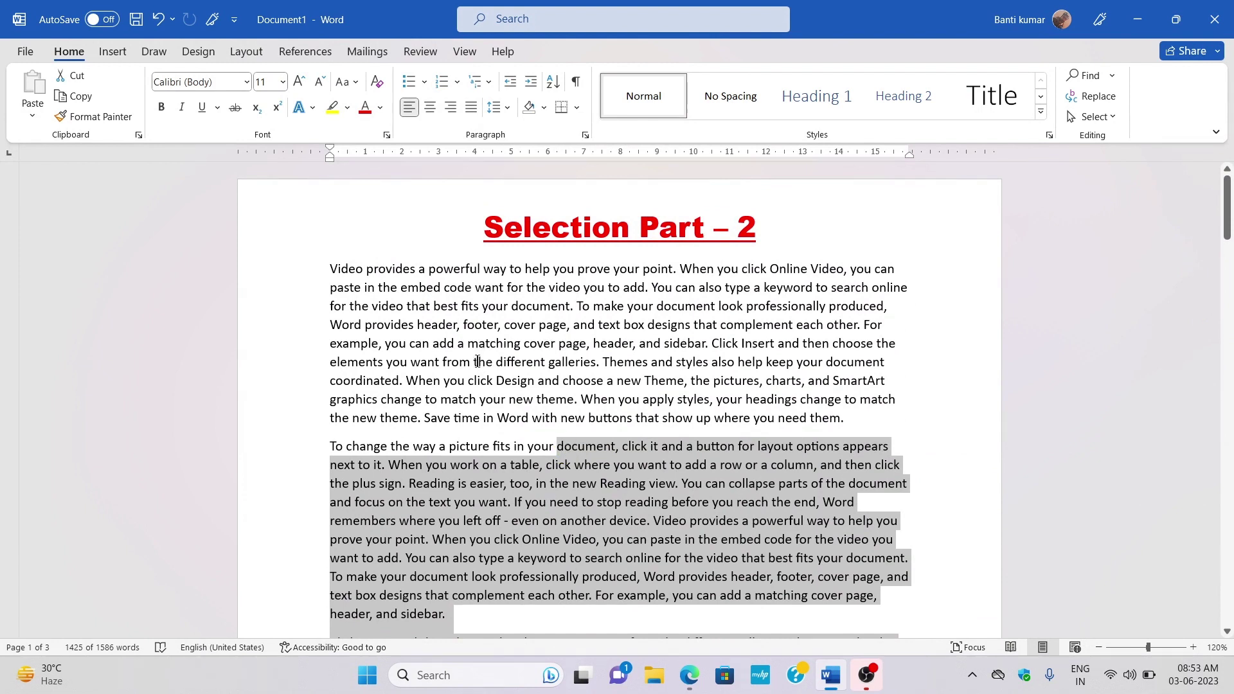
click(464, 306)
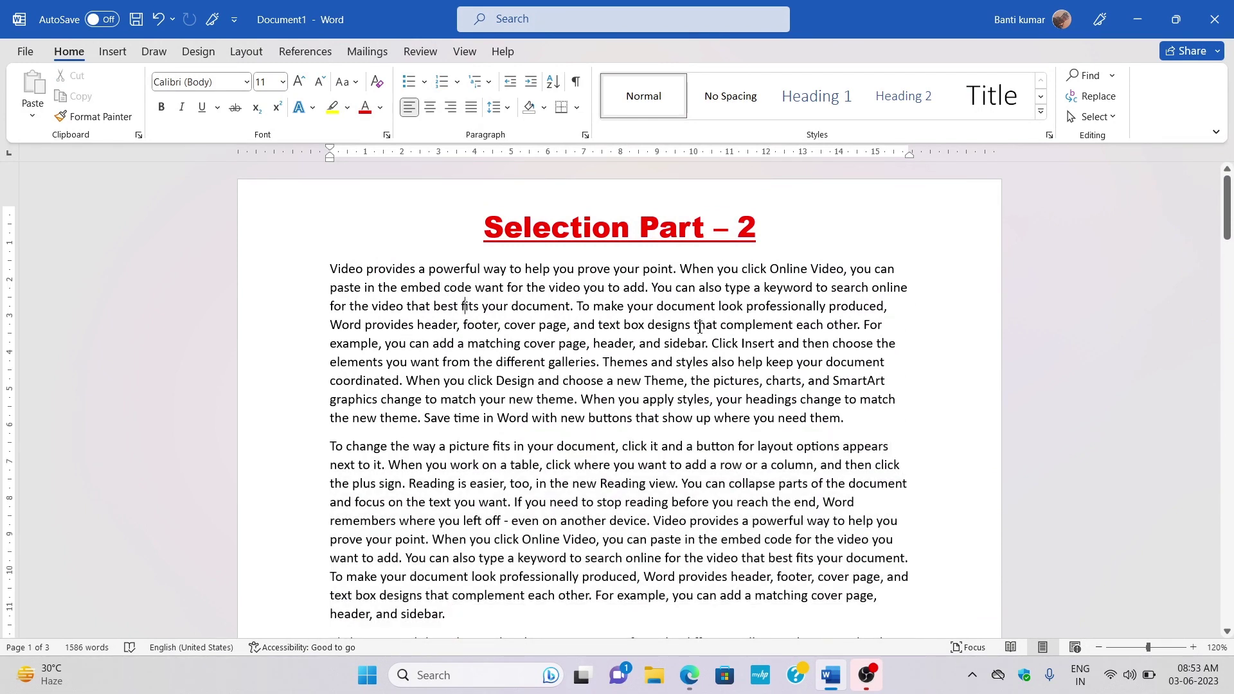
key(ctrl+shift+End)
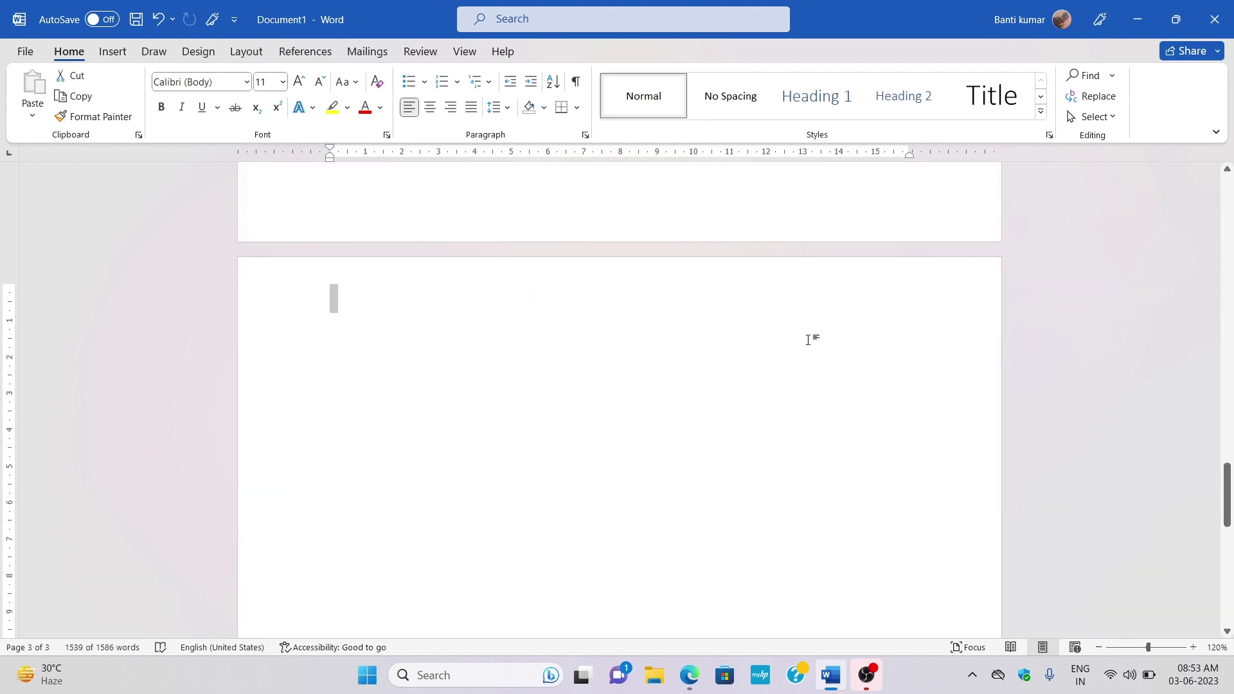
drag(1226, 488, 1217, 201)
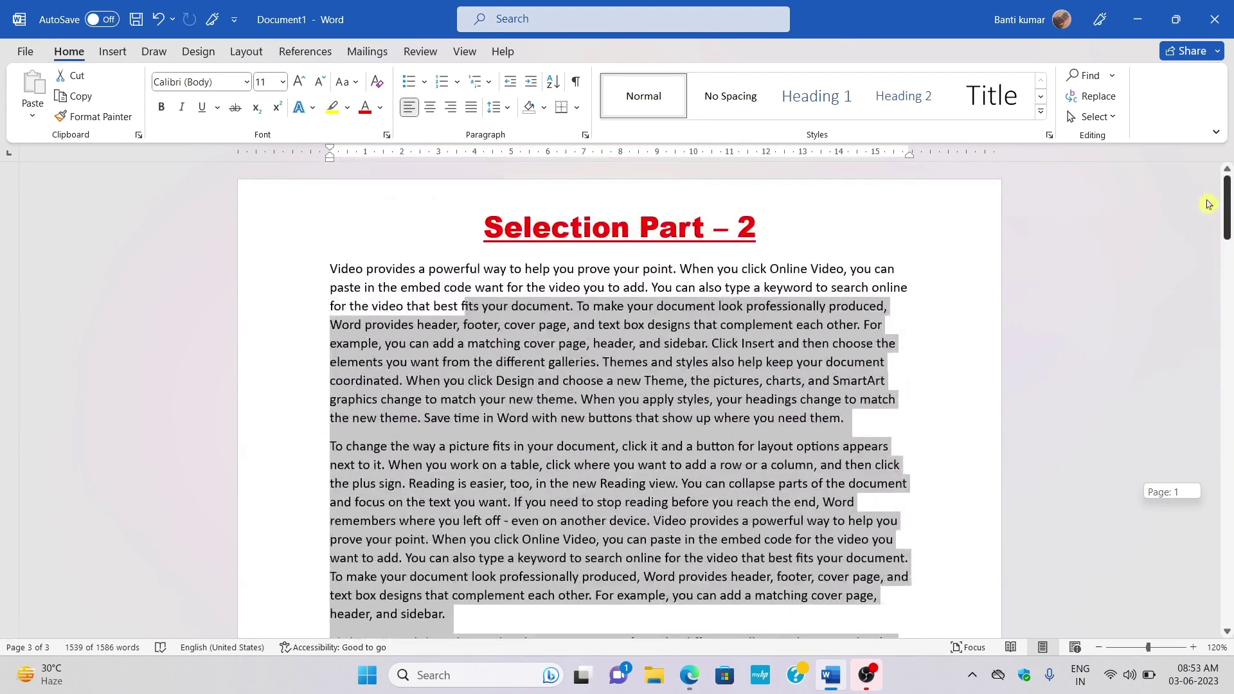
click(432, 382)
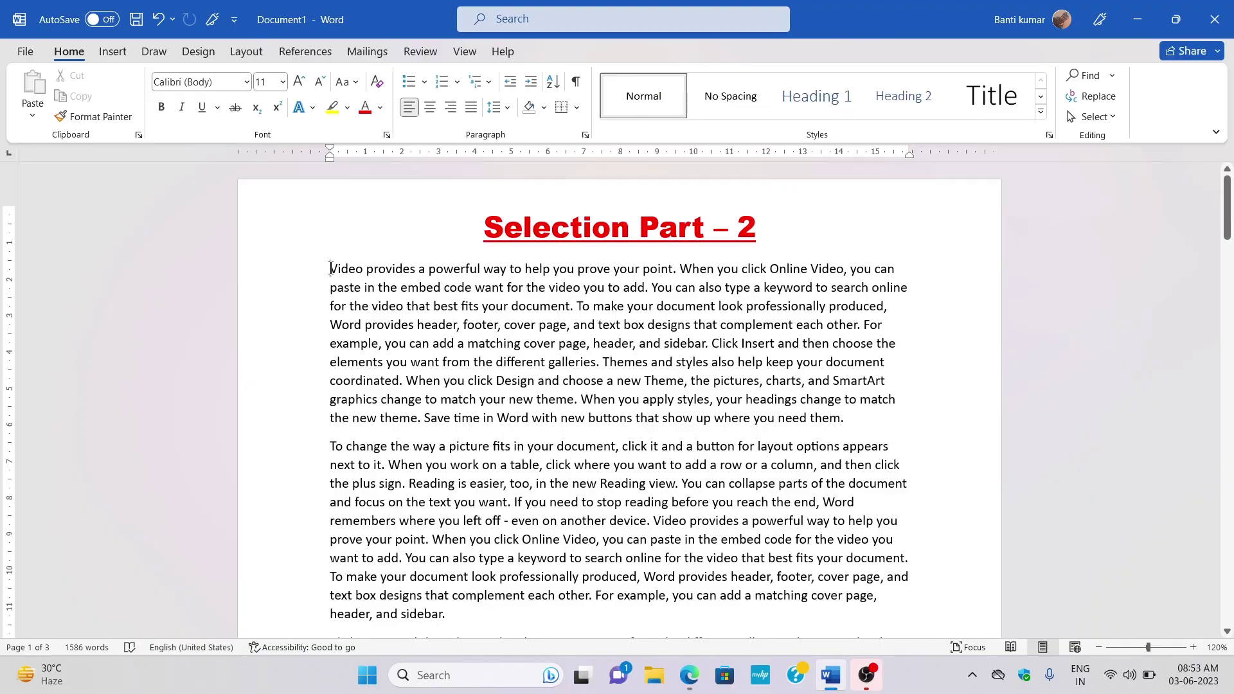
- Select from before 'Video' to the document end with Ctrl+Shift+End, then deselect
click(330, 269)
key(ctrl+shift+End)
drag(1226, 505, 1187, 293)
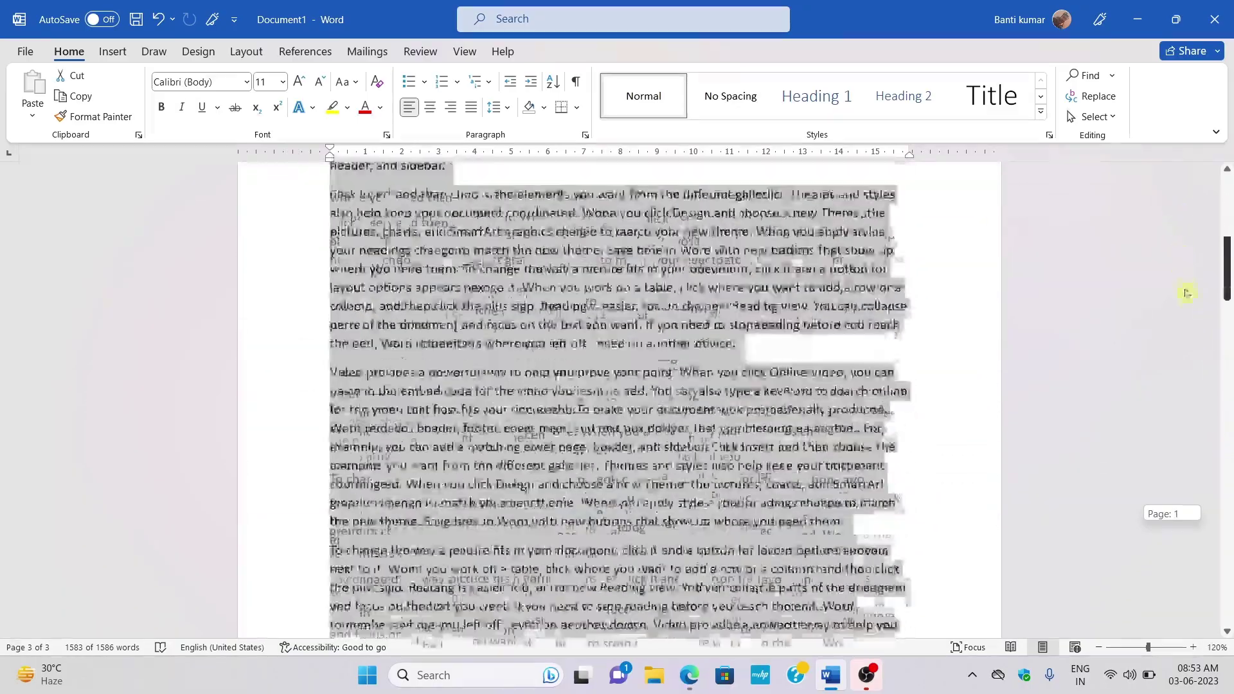
mouse_move(1187, 293)
mouse_down()
mouse_move(1227, 443)
mouse_move(1227, 331)
mouse_up()
click(601, 445)
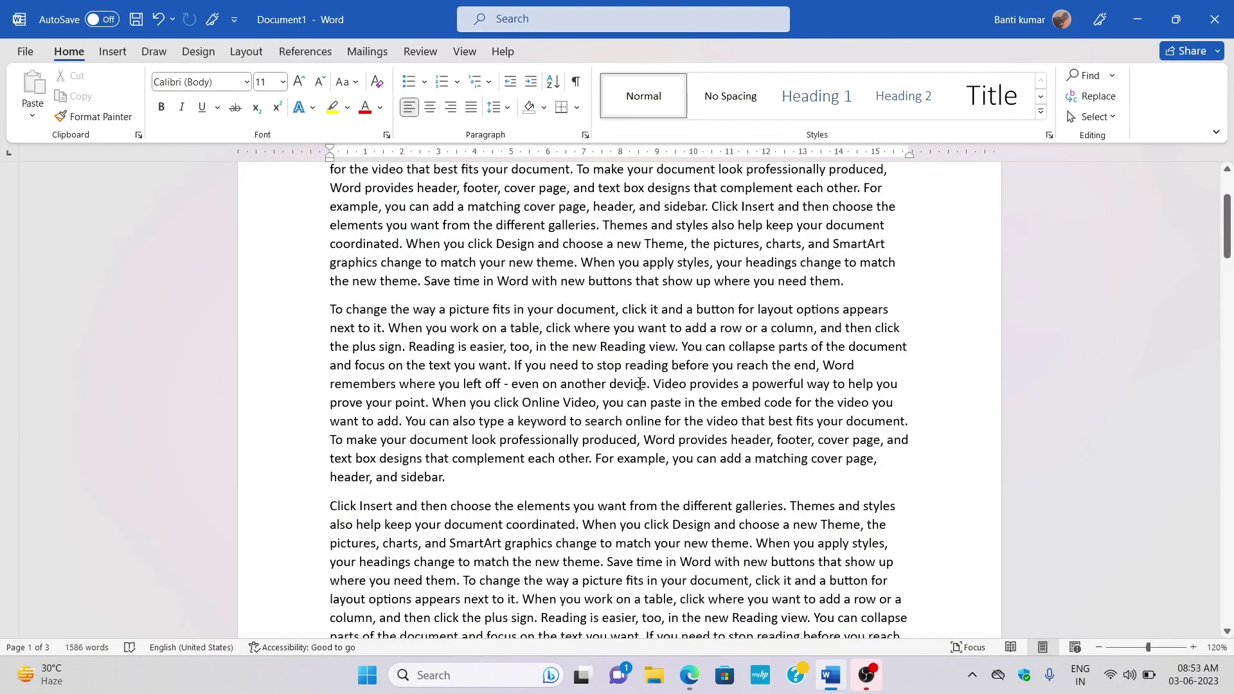
- Select from the title to after 'device.' with Ctrl+Shift+Home, then deselect
click(649, 383)
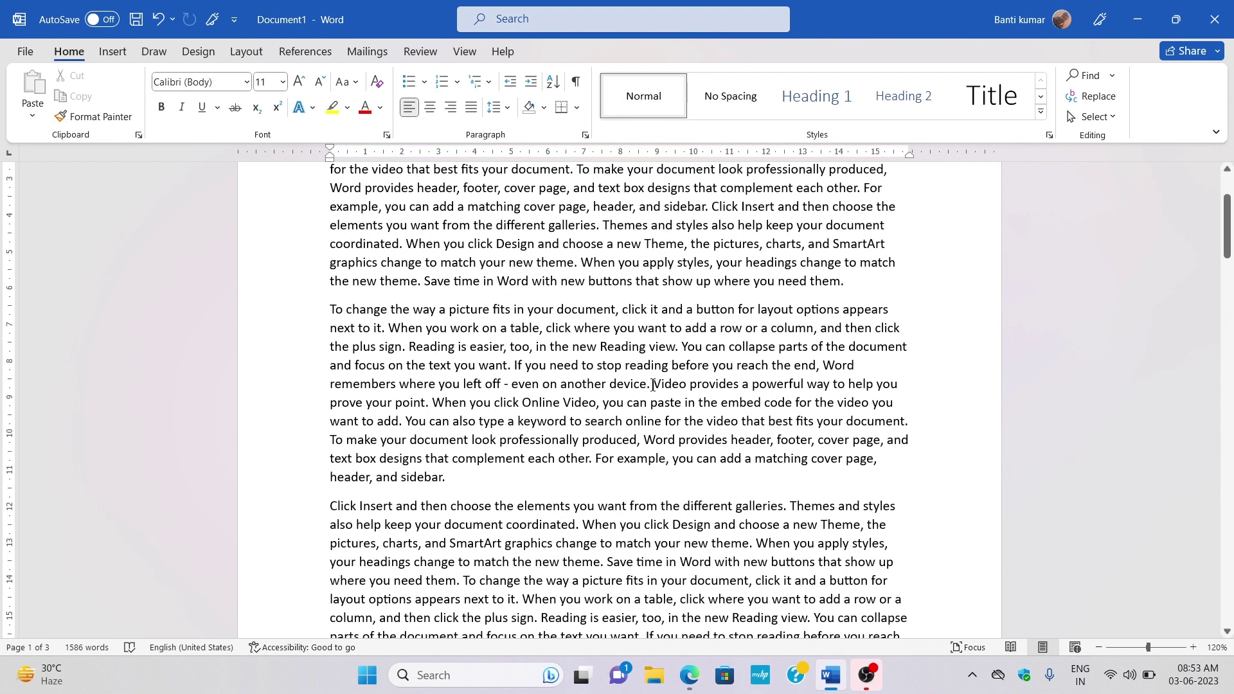
drag(652, 384, 521, 215)
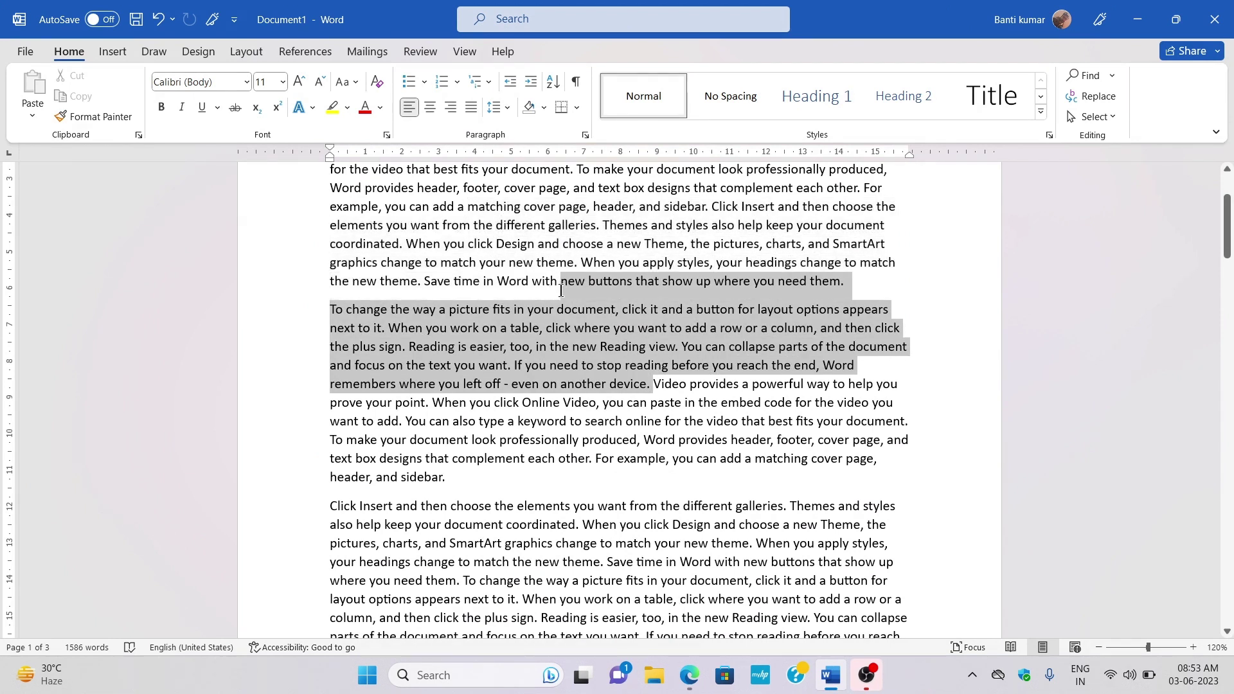
drag(521, 215, 651, 385)
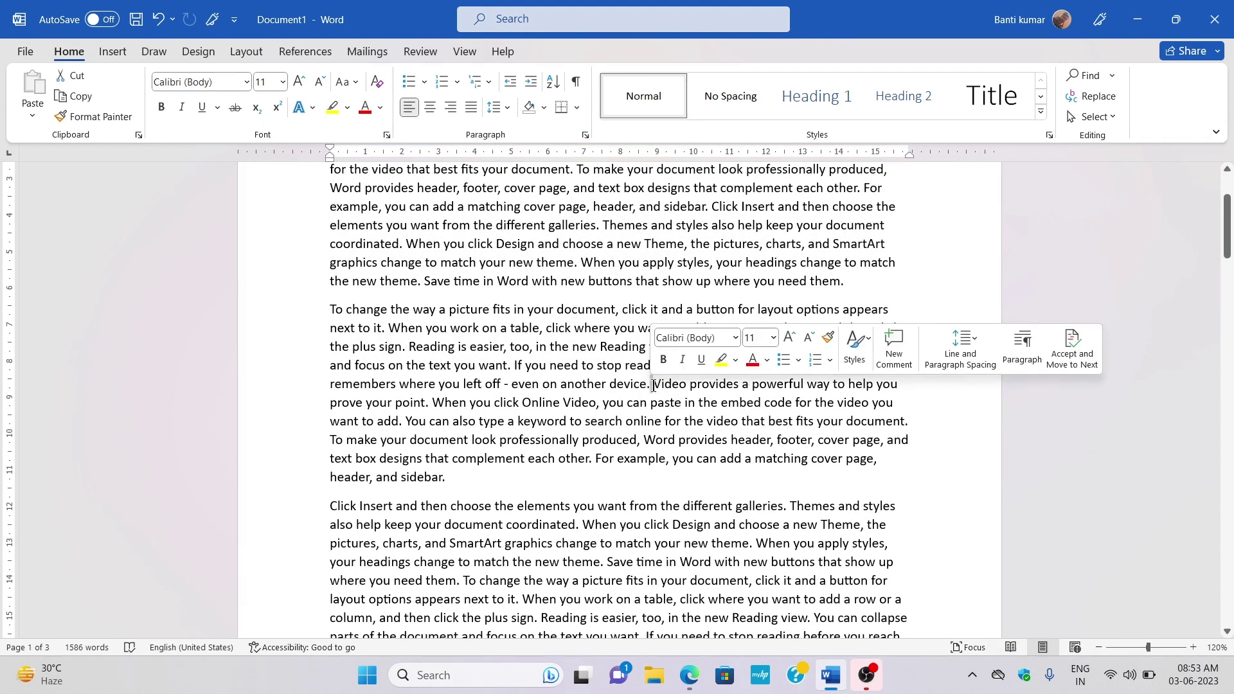
click(654, 386)
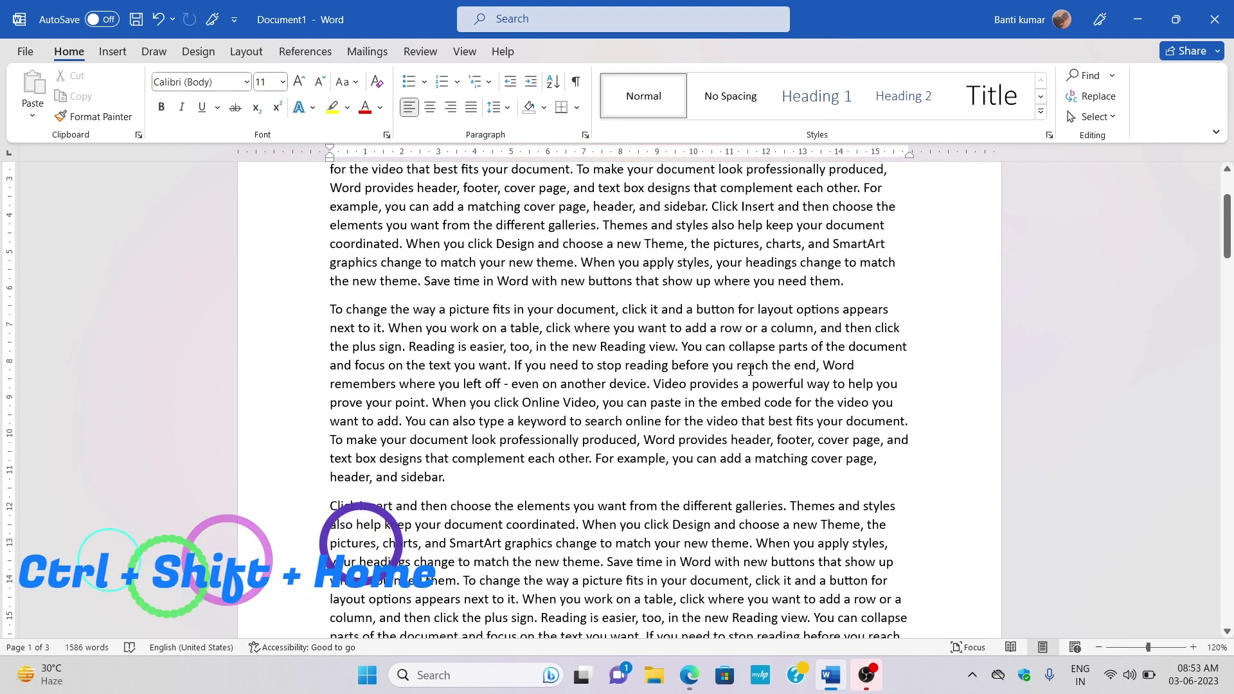
key(ctrl+shift+Home)
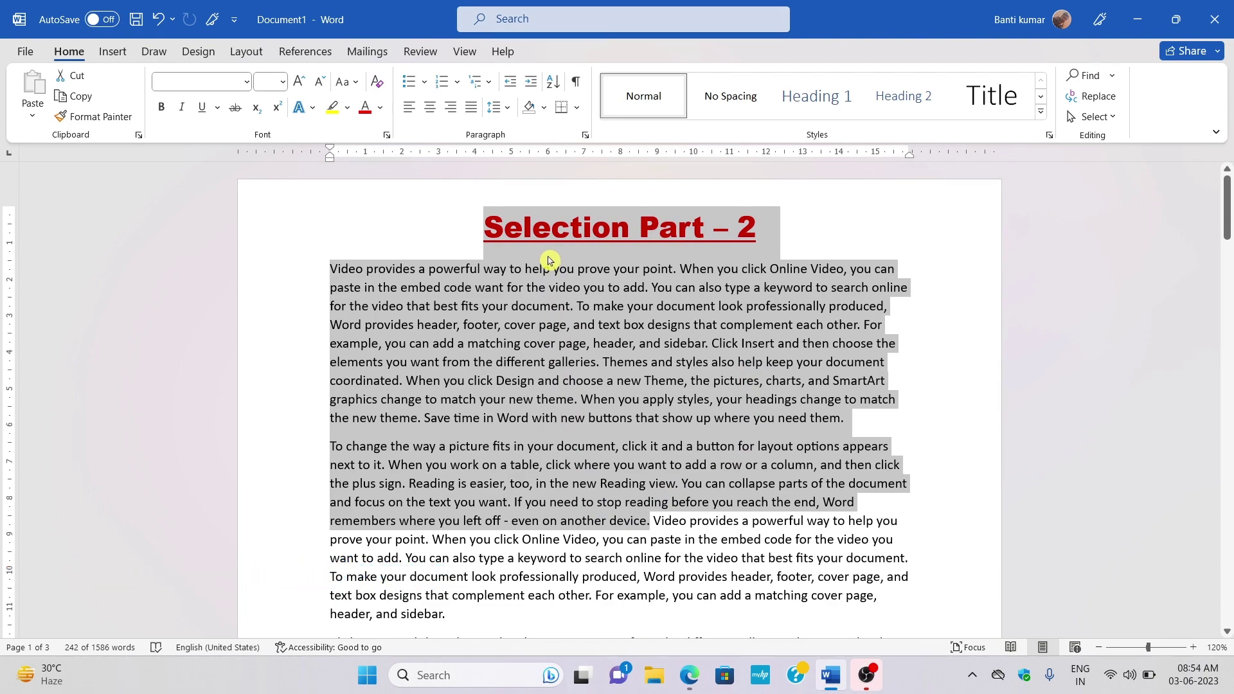
drag(1225, 222, 1225, 464)
click(861, 421)
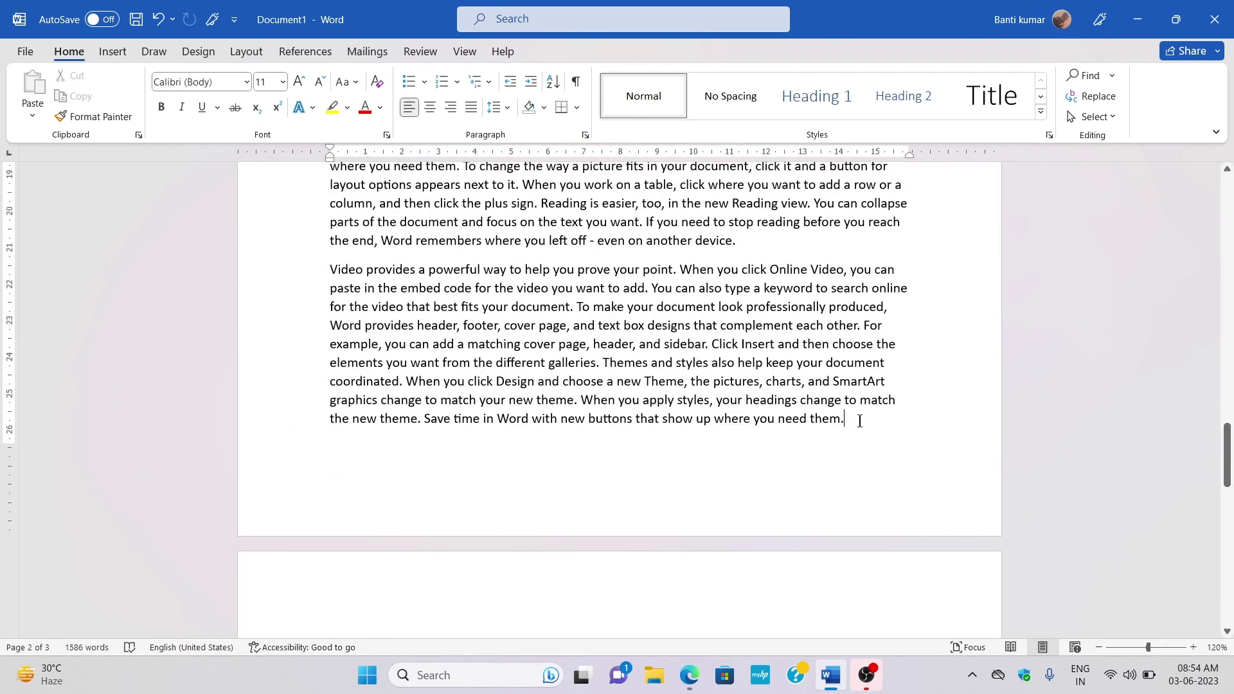
- Select the whole document with Ctrl+A, deselect, then select 'When you apply styles' to paragraph end
key(ctrl+a)
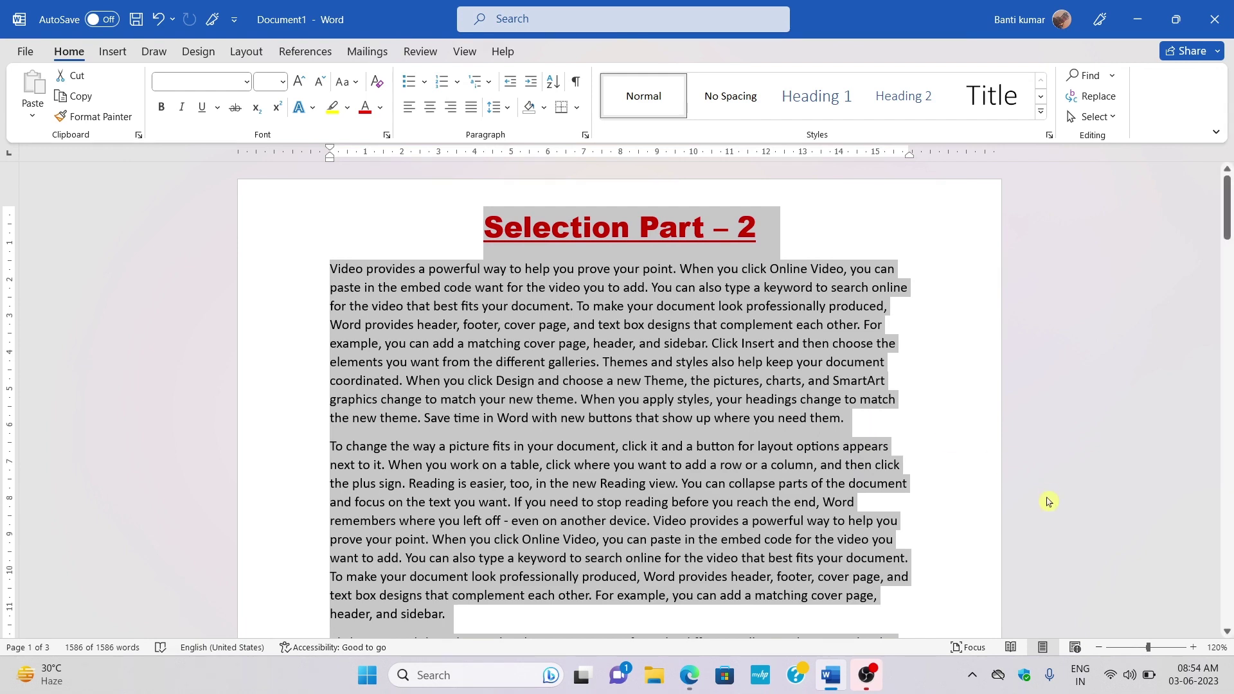
drag(1227, 222, 1228, 255)
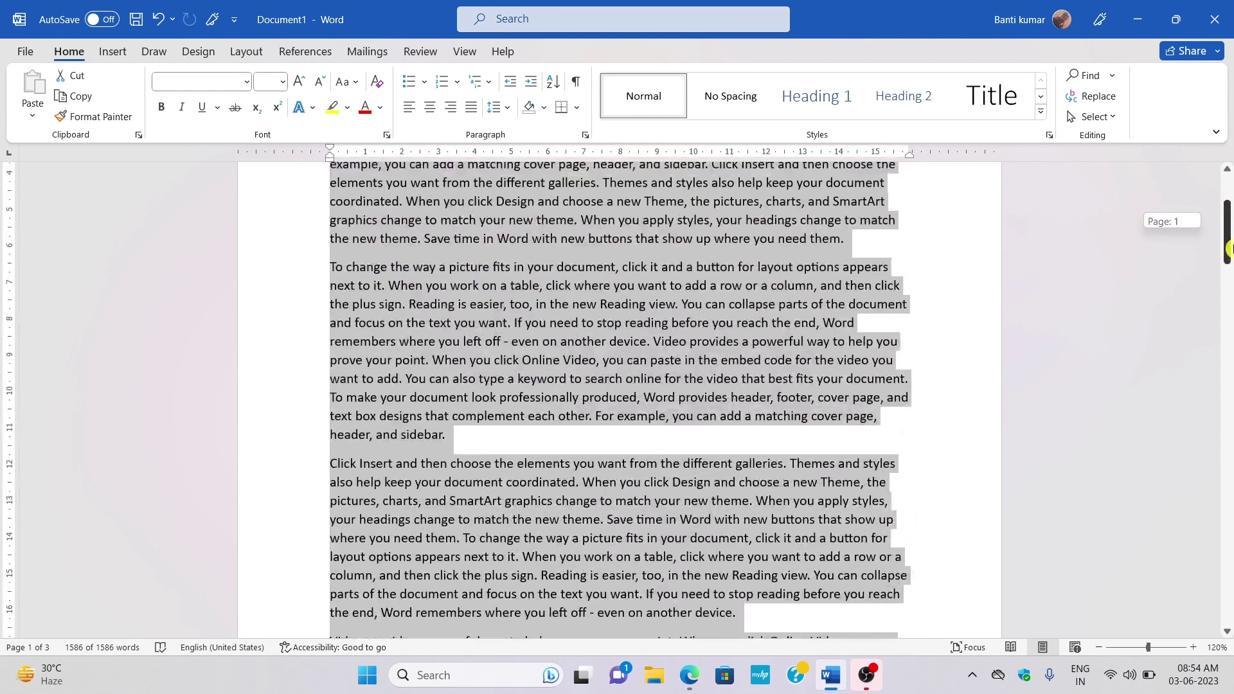
click(739, 373)
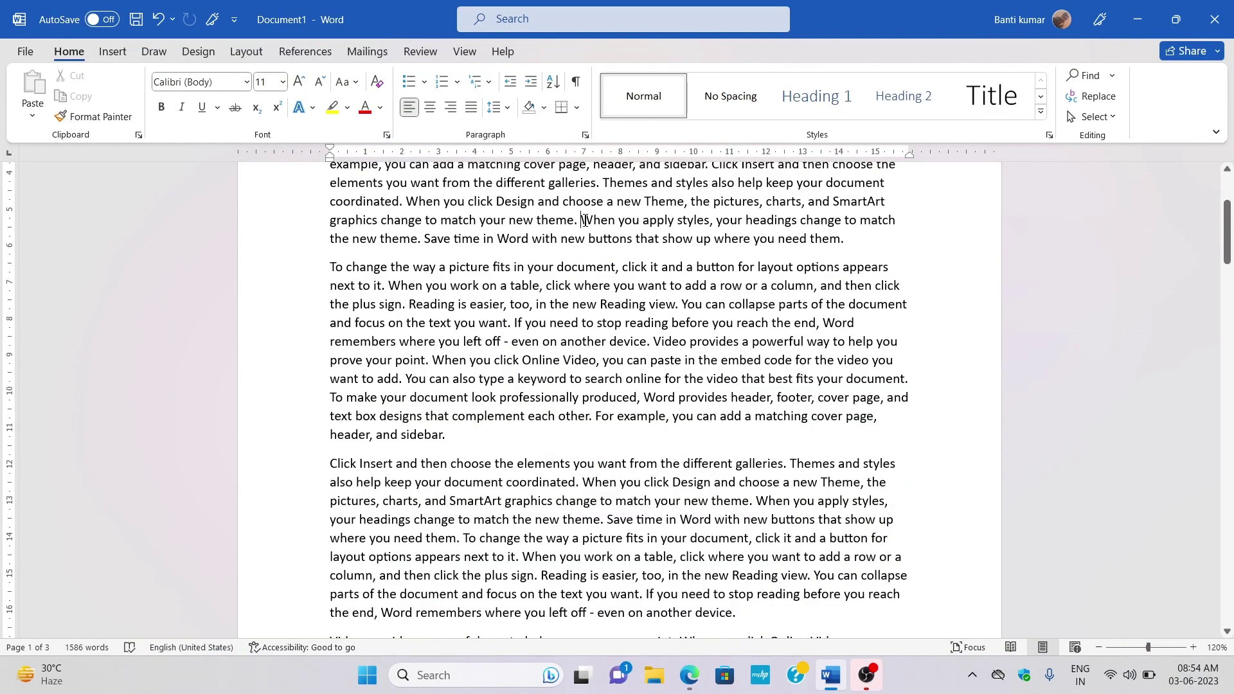
mouse_move(582, 220)
mouse_down()
mouse_move(635, 238)
mouse_move(849, 242)
mouse_up()
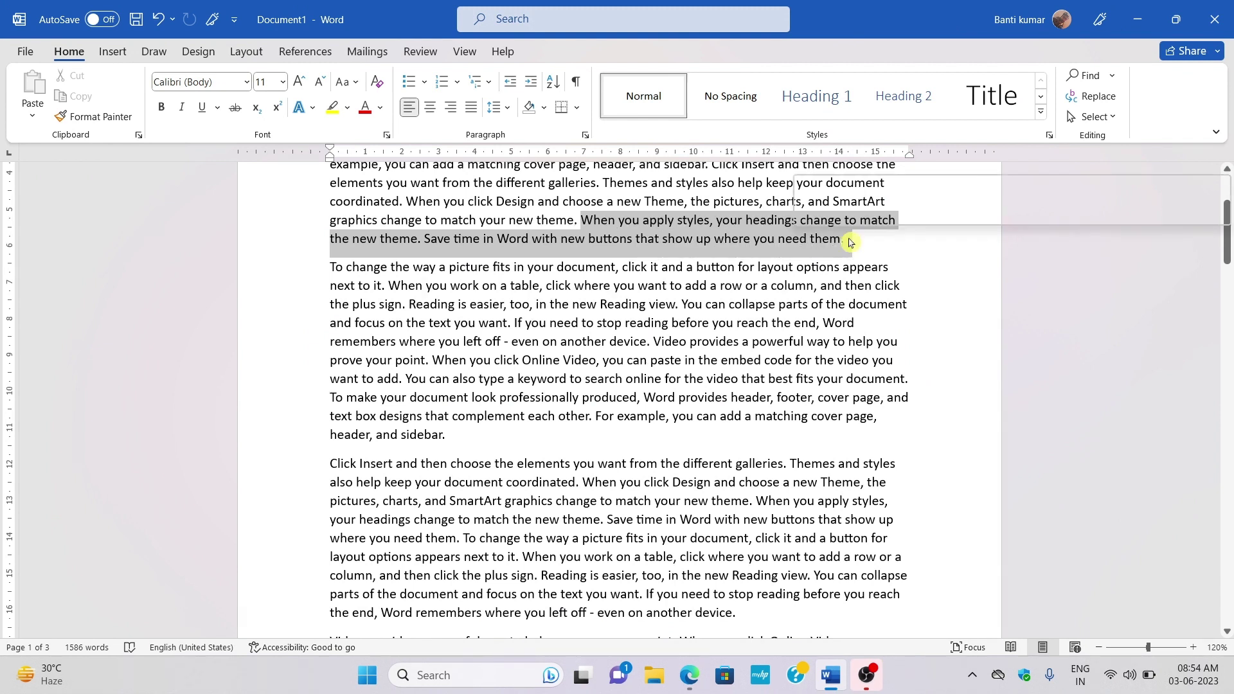
- Select from 'When you apply styles' to the end of the first paragraph
click(647, 239)
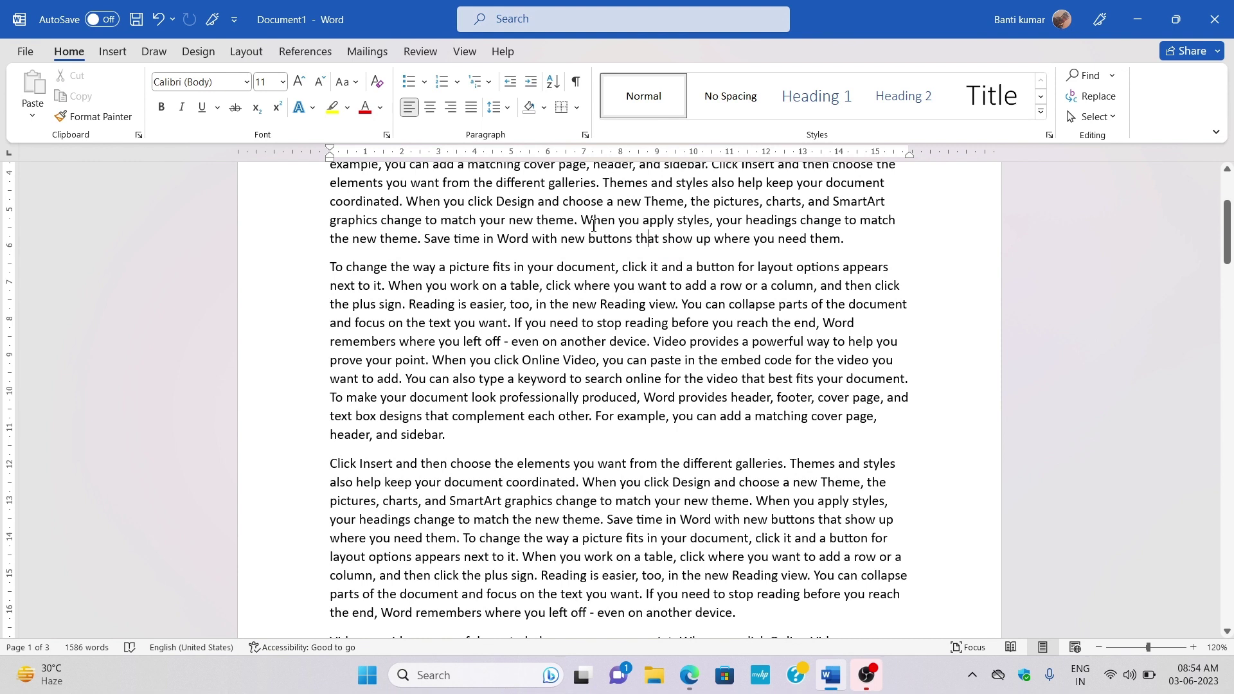
mouse_move(582, 222)
mouse_down()
mouse_move(818, 228)
mouse_move(855, 241)
mouse_up()
click(724, 243)
- Select only the sentence 'Save time in Word with new buttons…', then clear all selections
ctrl+click(683, 240)
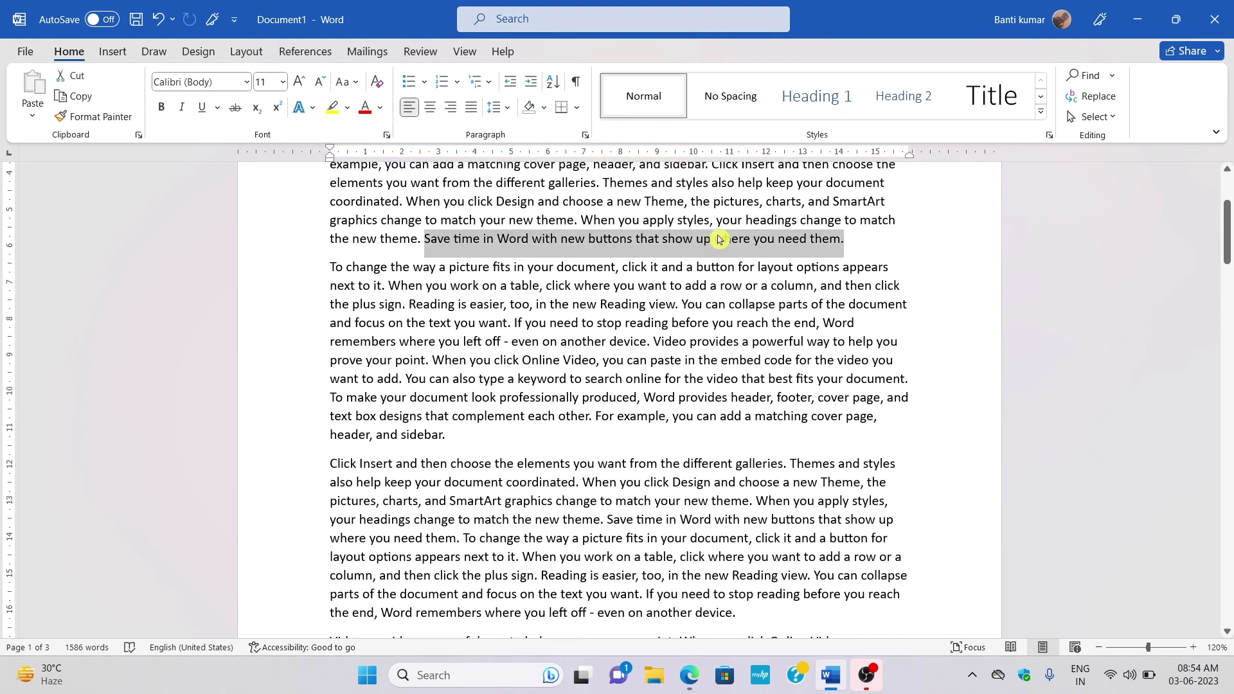
click(440, 245)
drag(430, 236, 852, 239)
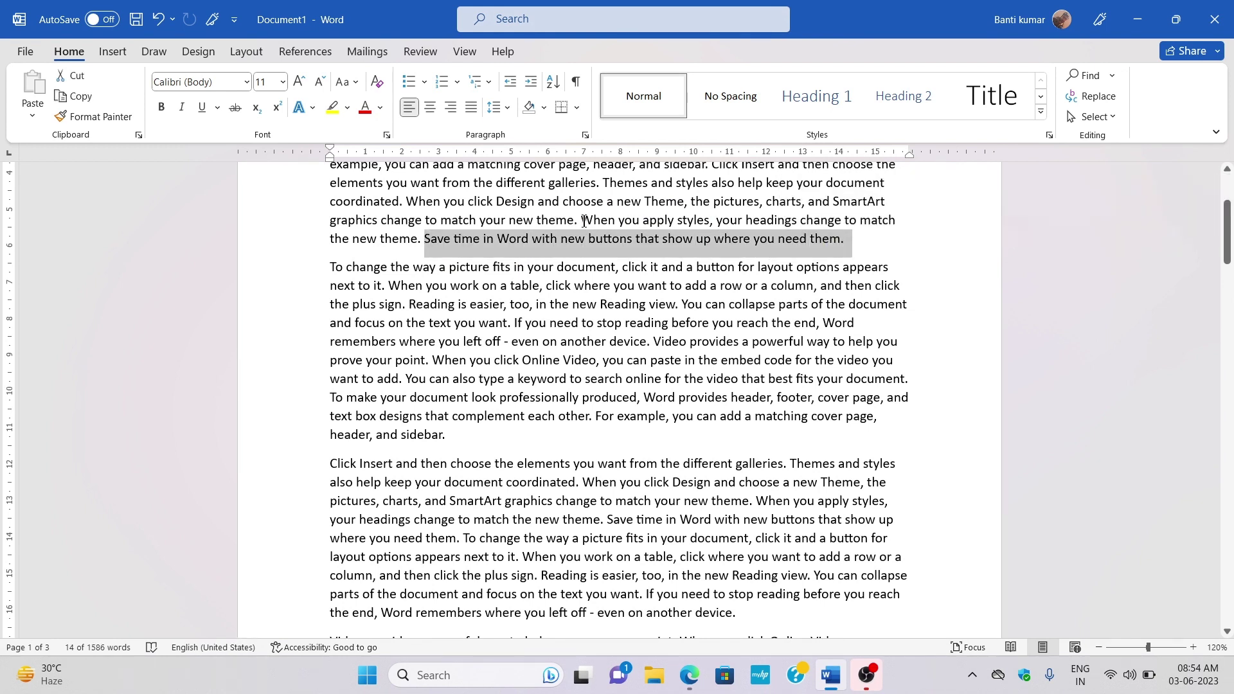
mouse_move(582, 220)
mouse_down()
mouse_move(707, 239)
mouse_move(842, 240)
mouse_up()
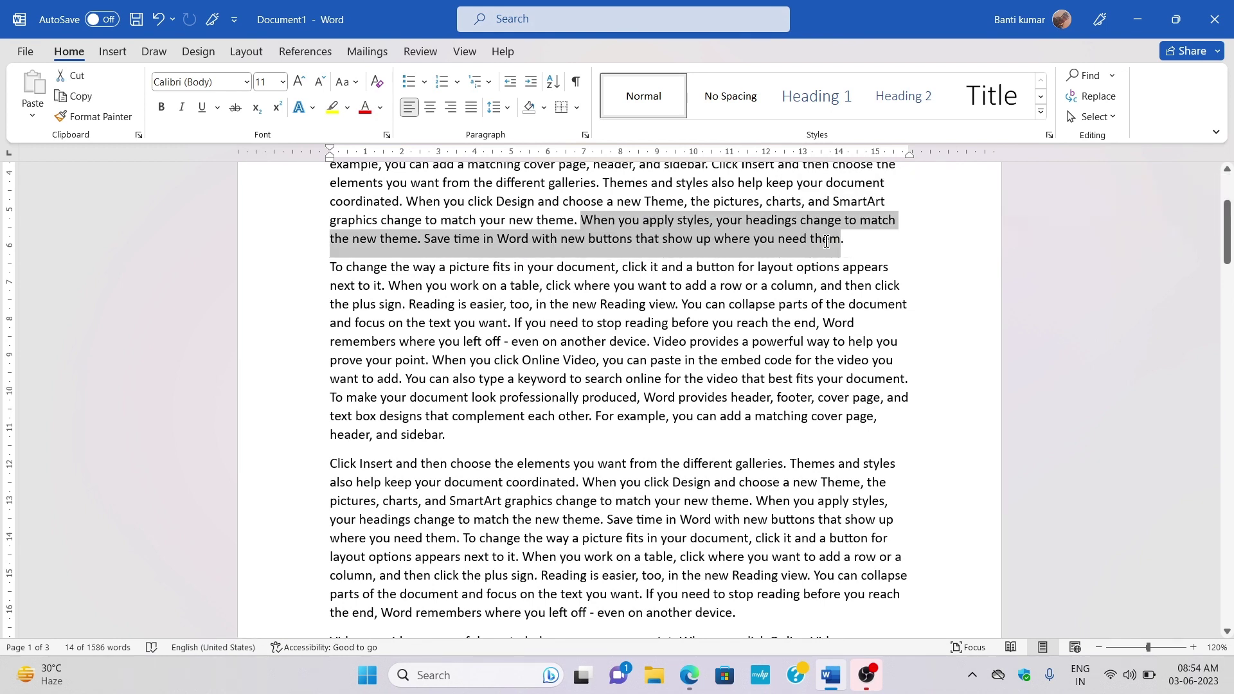
click(616, 221)
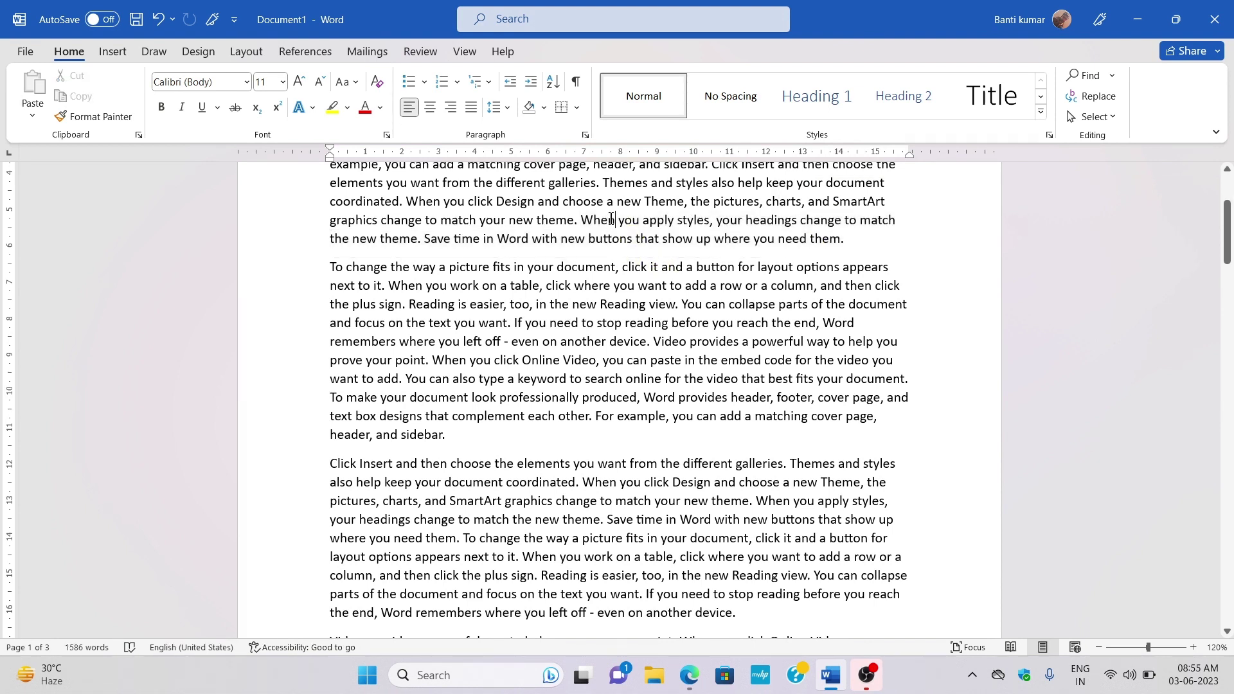
ctrl+click(693, 224)
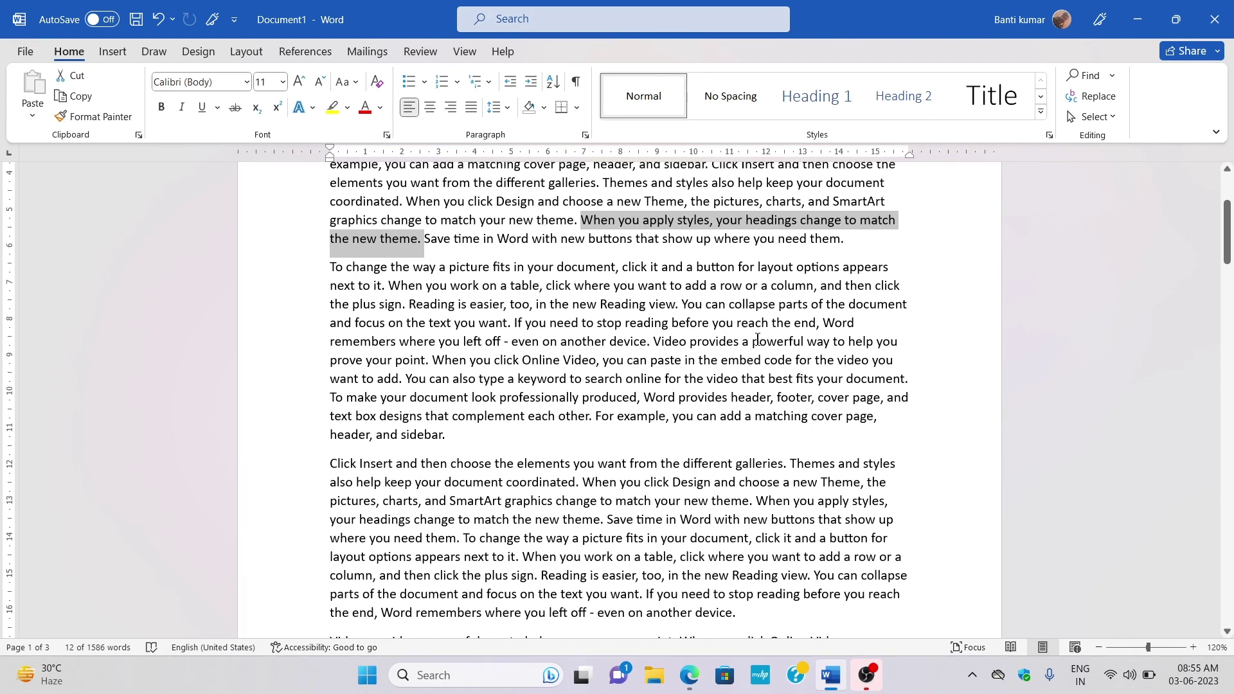
click(691, 345)
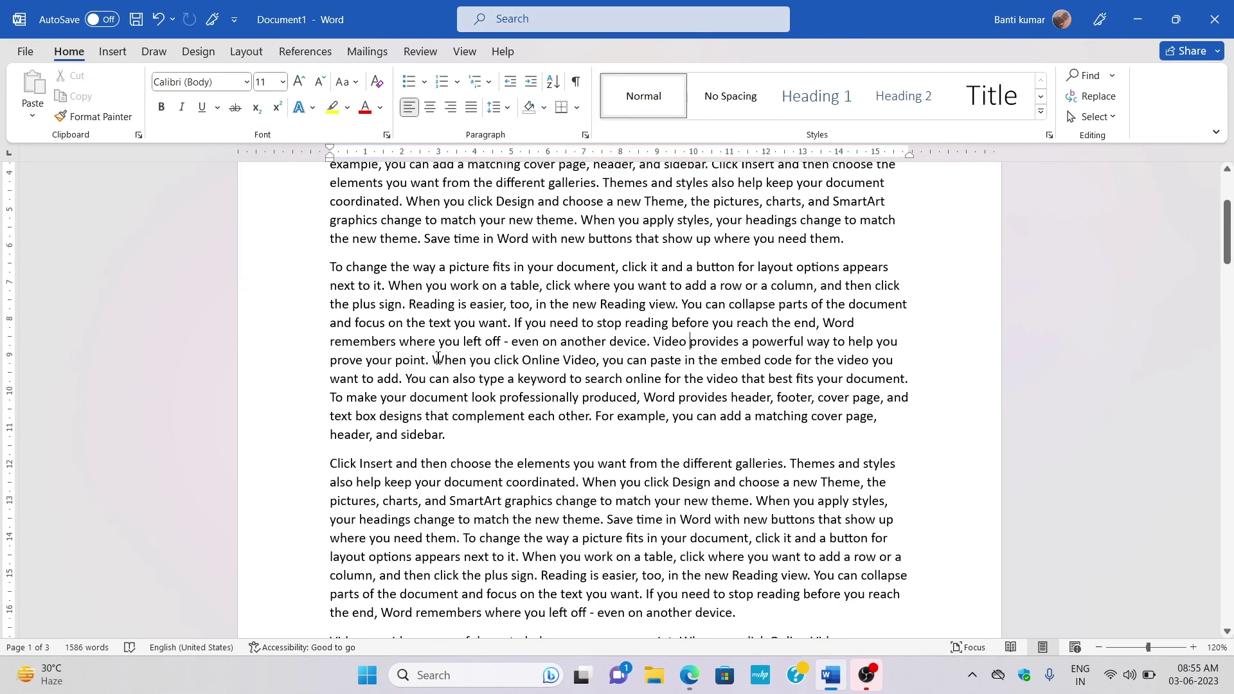
shift+click(411, 360)
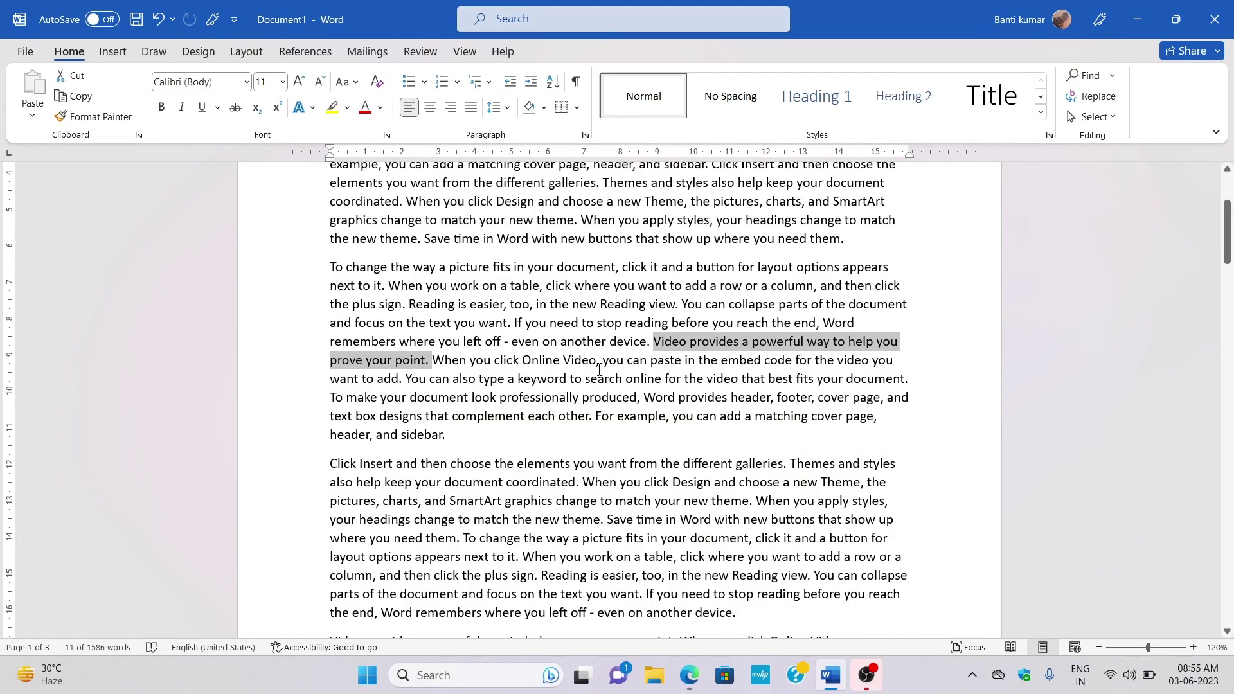
click(505, 286)
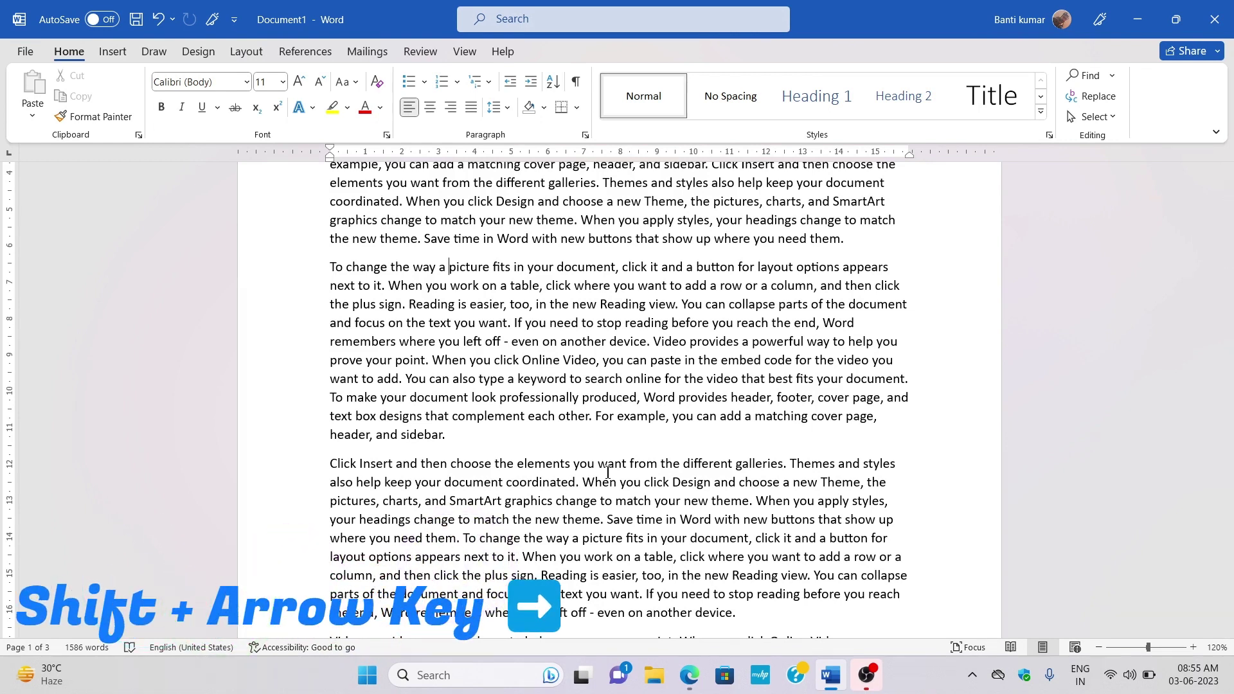
- Select the opening letters of 'picture' with Shift+Right, then open Magnifier with Win+Plus
click(449, 267)
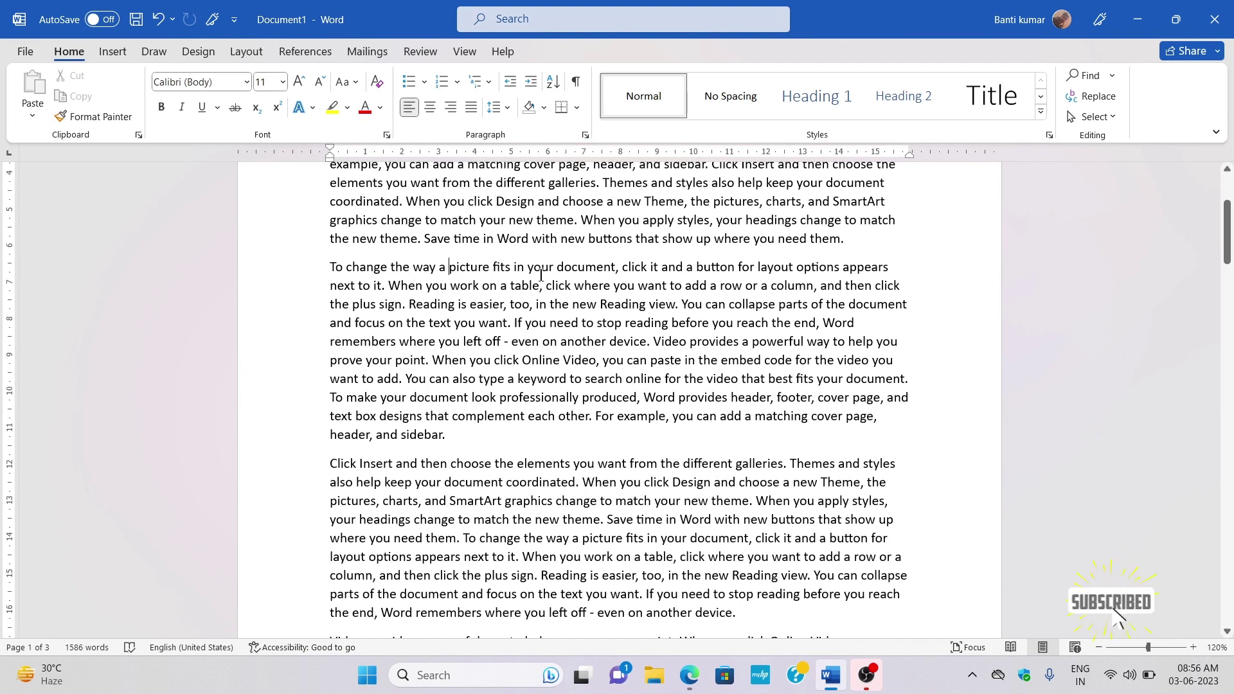
key(shift+Right)
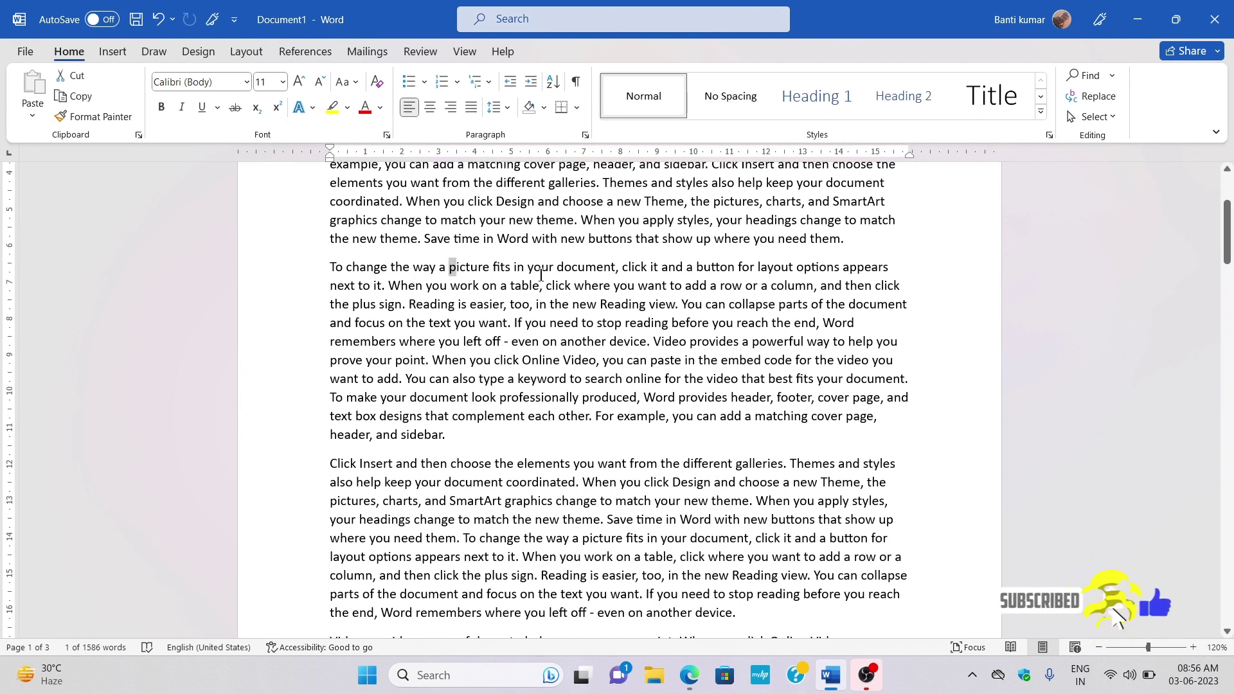
key(shift+Right)
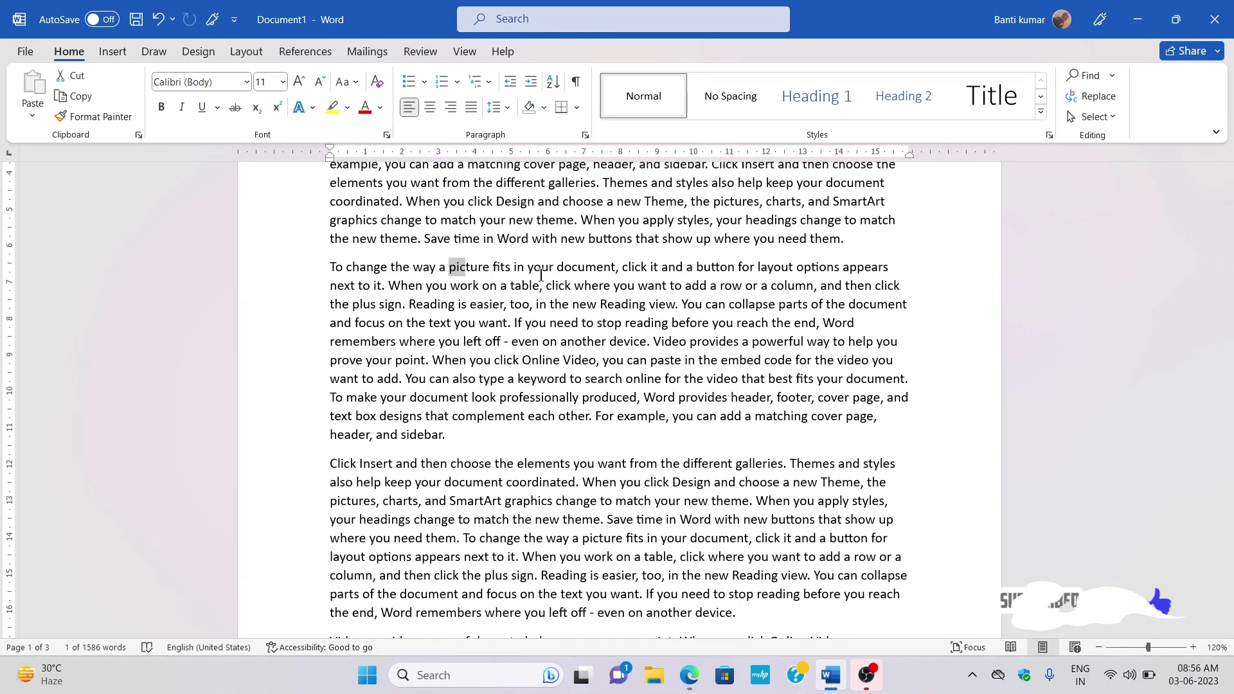
key(shift+Right)
key(shift+Right)
key(shift+Right)
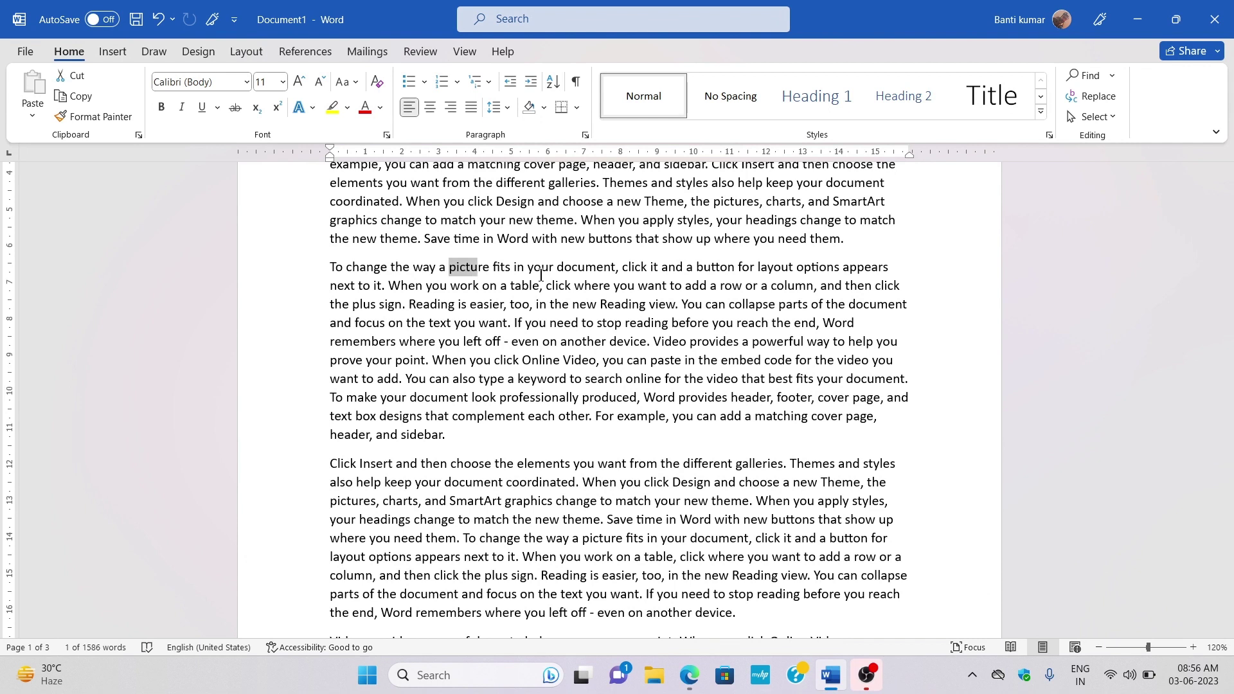
key(super+plus)
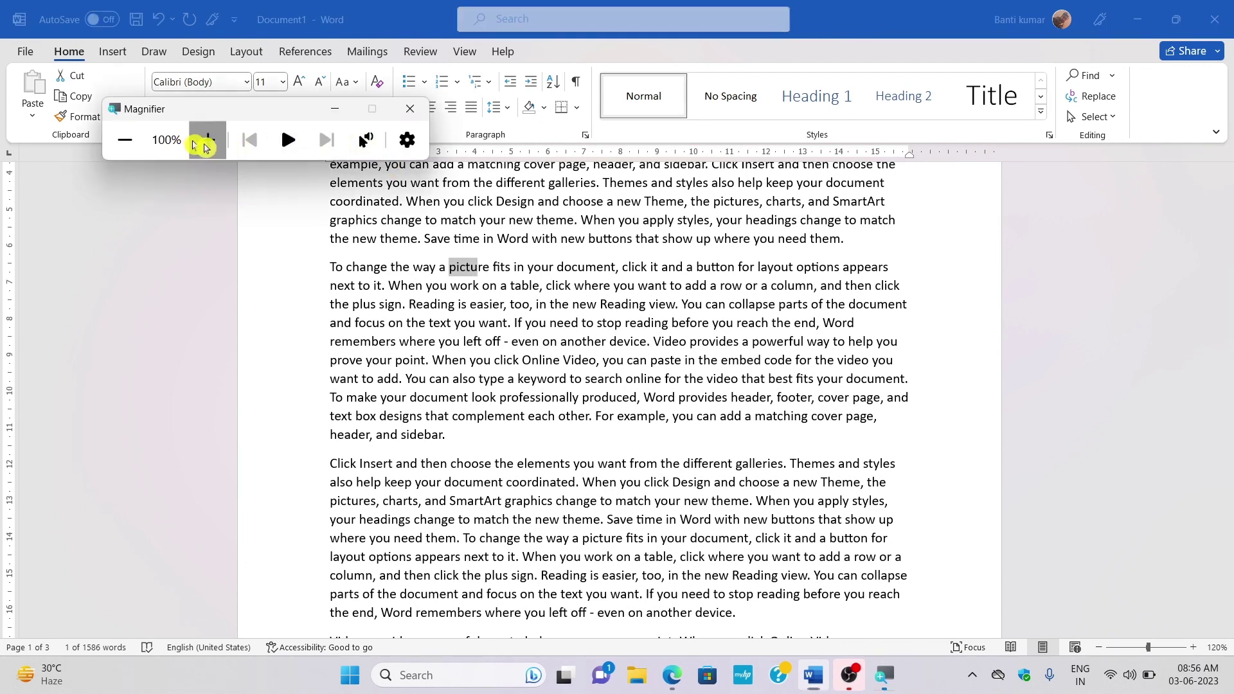
- Magnify to 200%, select the word 'picture' letter by letter, then close Magnifier
click(204, 141)
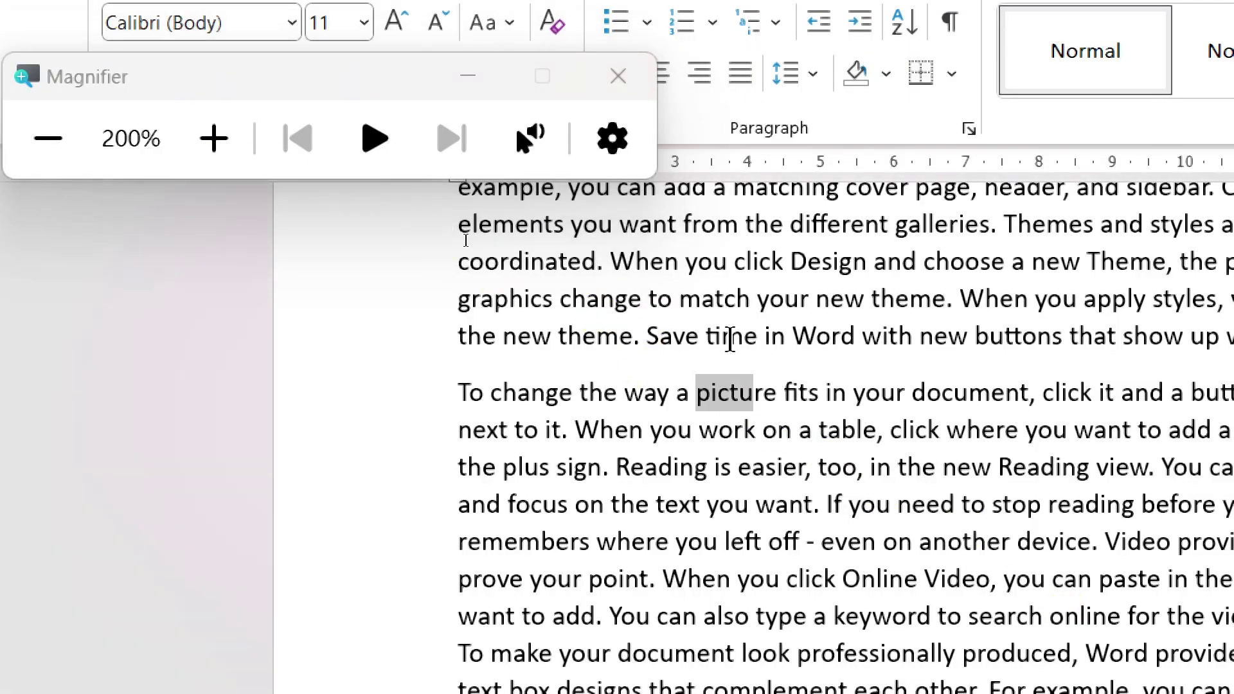
click(700, 373)
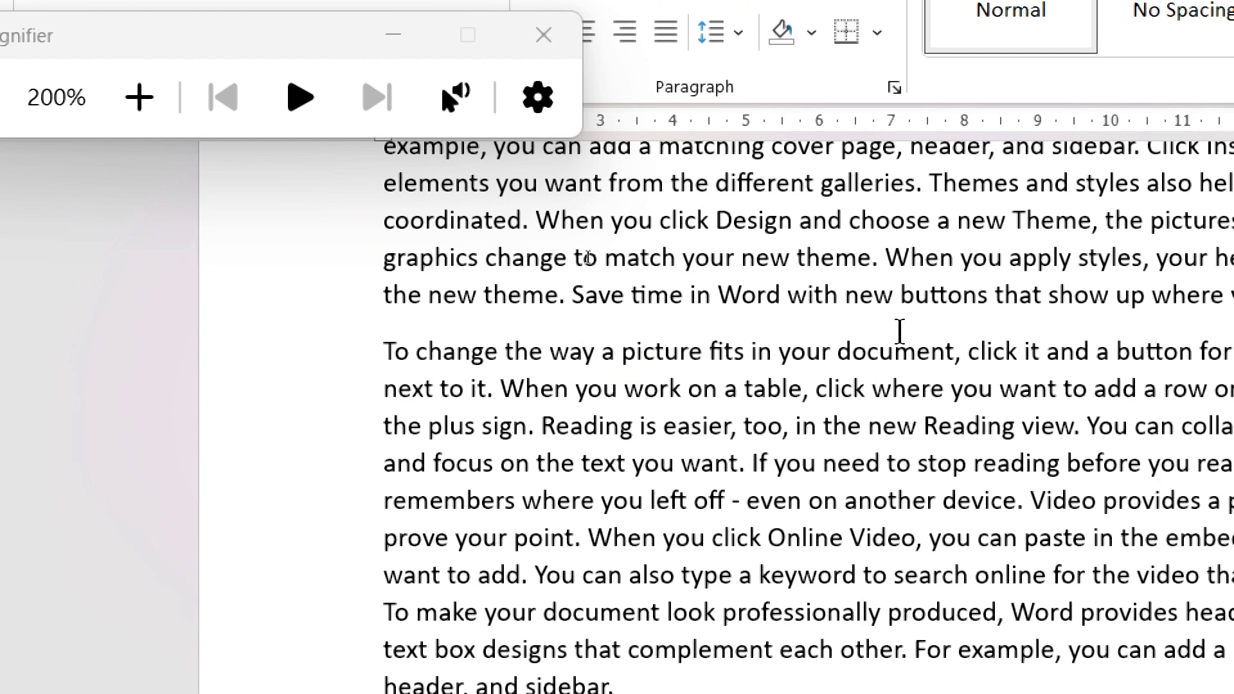
key(shift+Right)
key(shift+Right)
key(shift+Right)
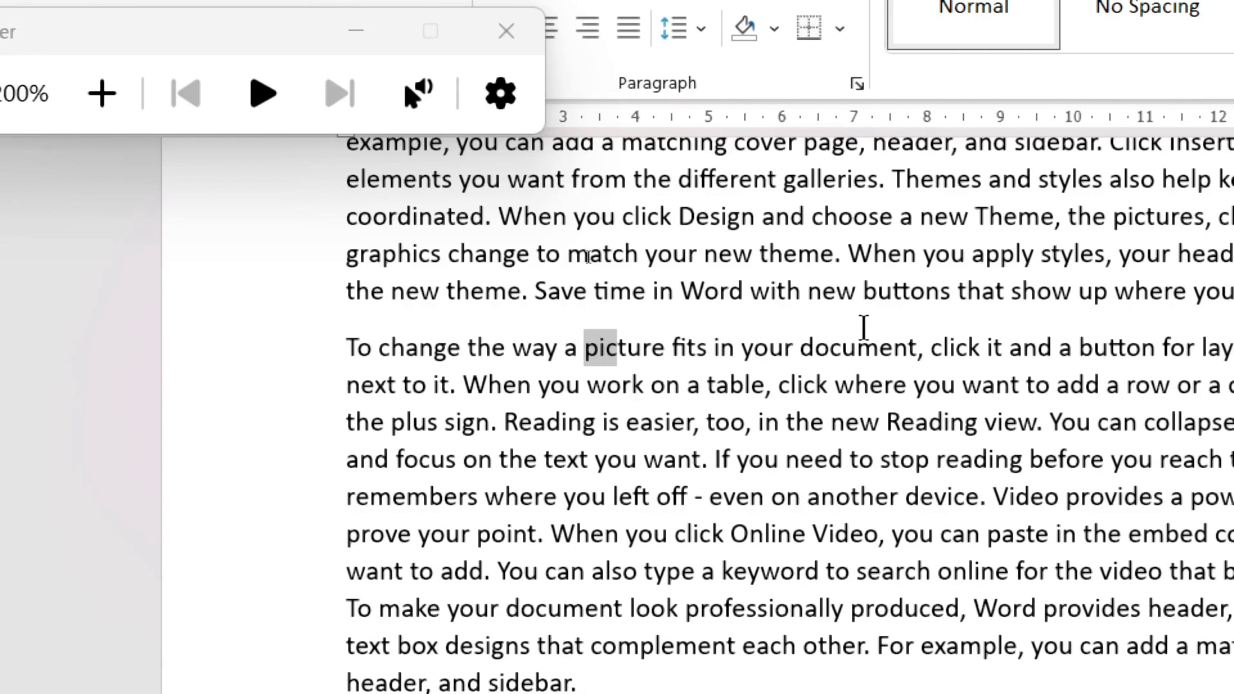
key(shift+Right)
key(shift+Right)
key(shift+Right)
key(shift+Right)
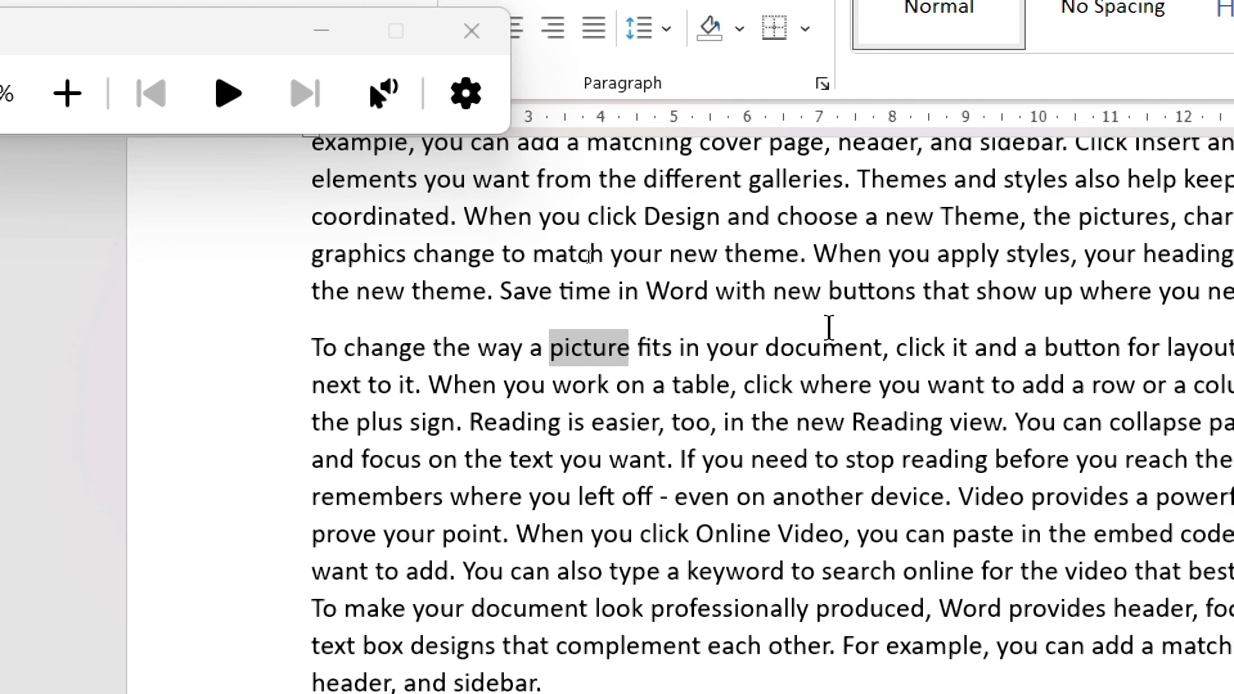
key(shift+Right)
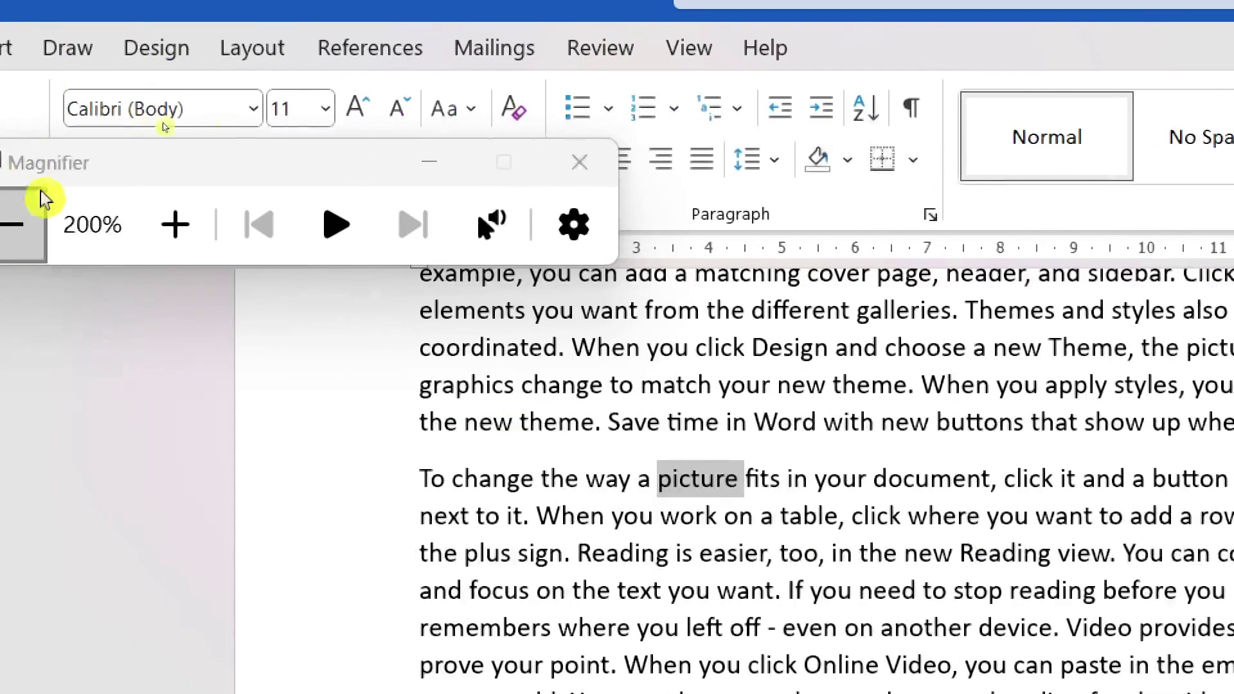
click(412, 152)
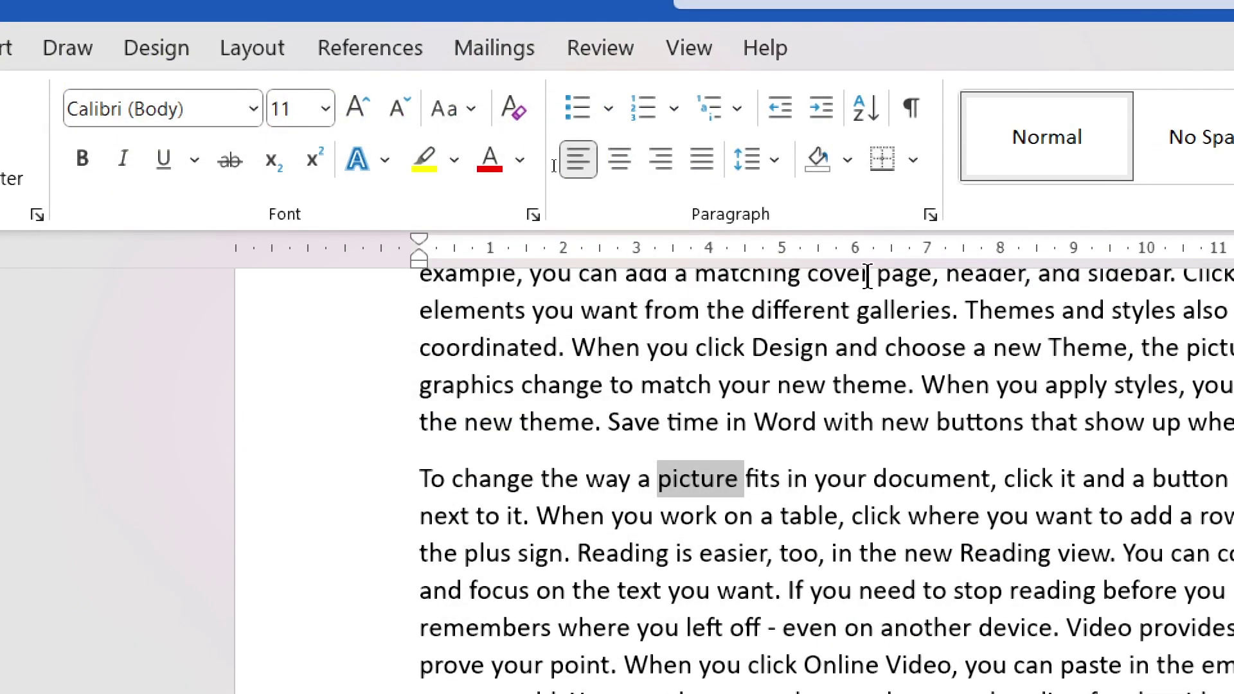
key(super+Escape)
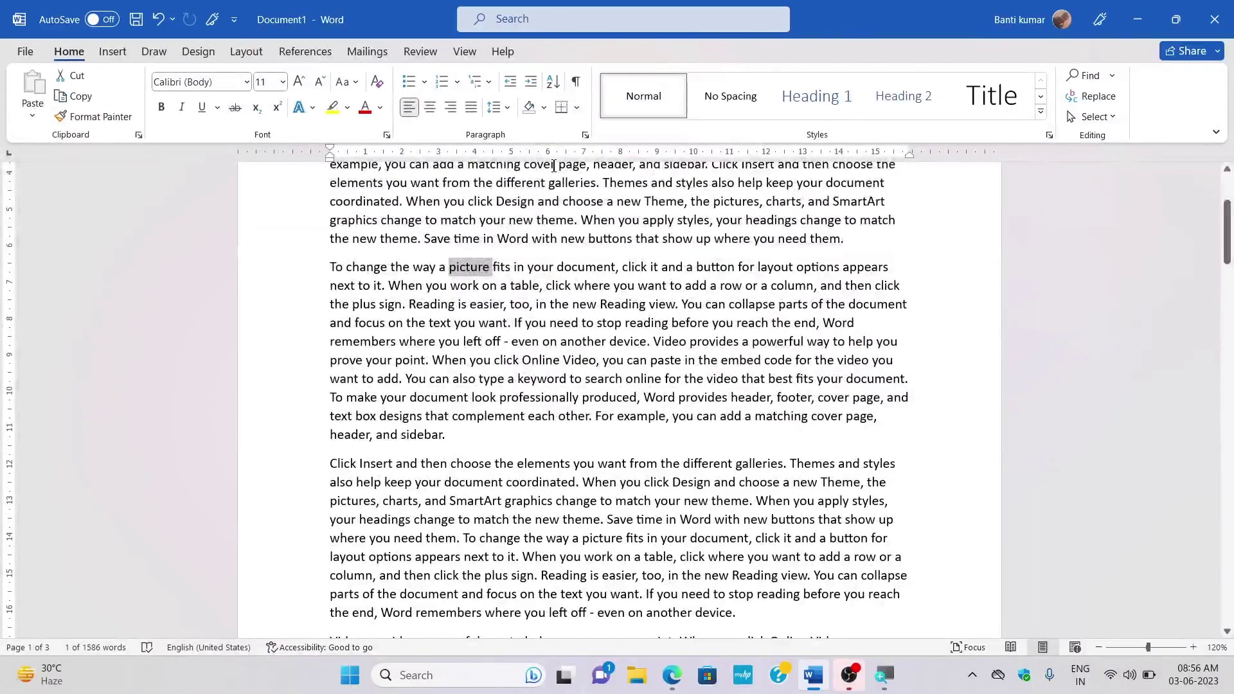
- Select the third paragraph's opening words 'Click Insert and' using Ctrl+Shift+Right
click(552, 166)
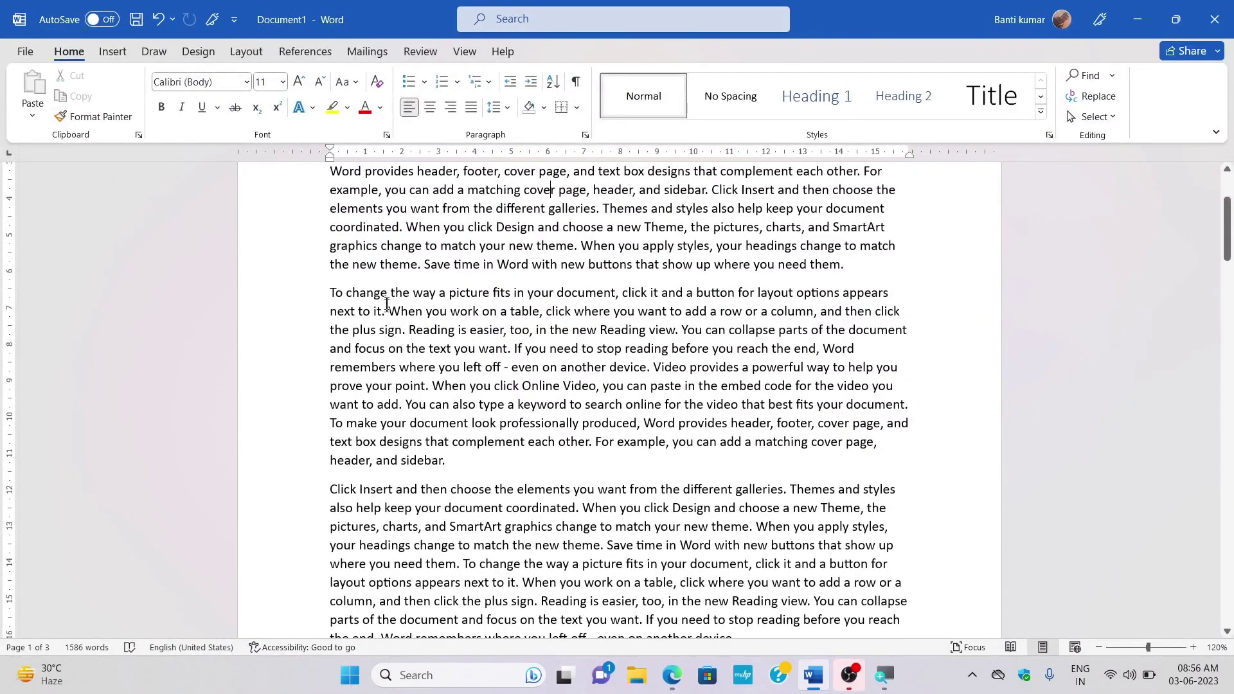
click(333, 492)
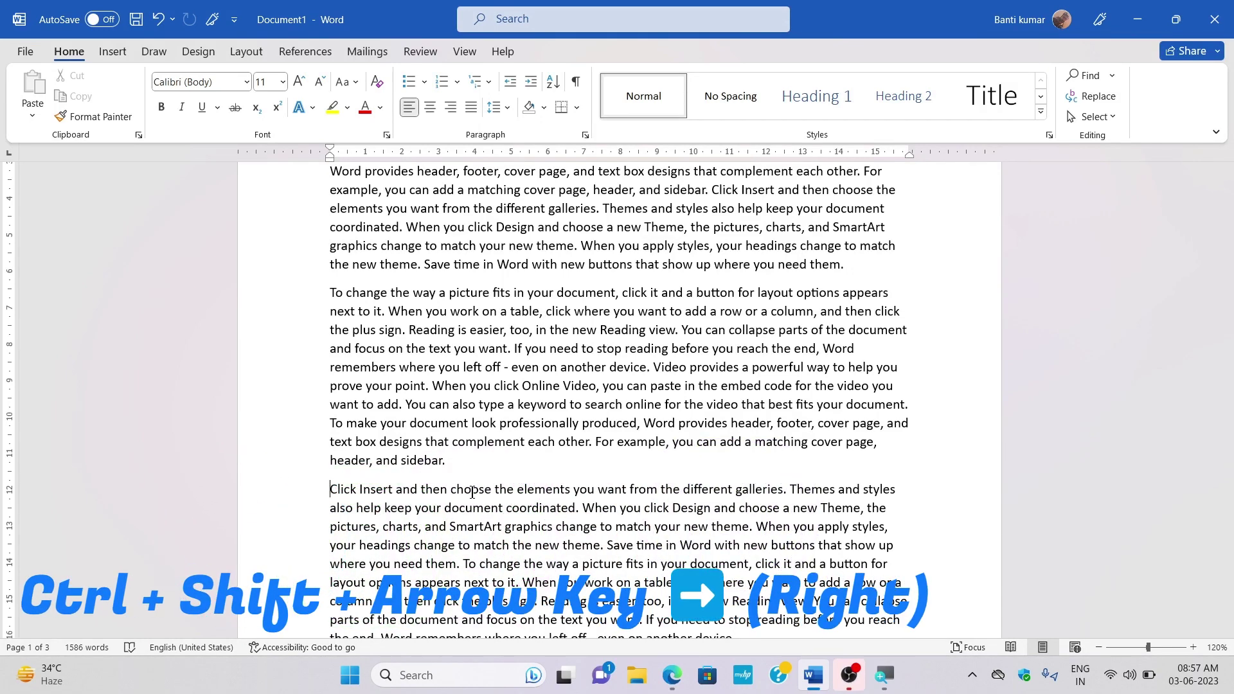
key(ctrl+shift+Right)
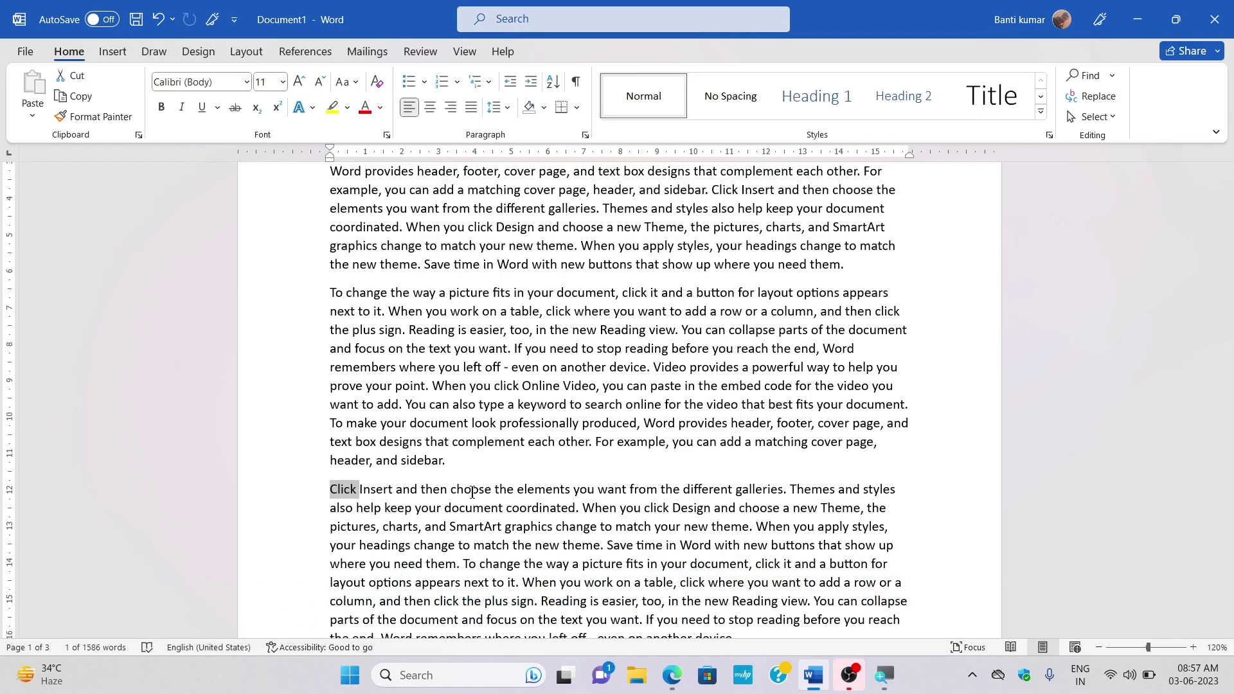
key(ctrl+shift+Right)
key(ctrl+shift+Right)
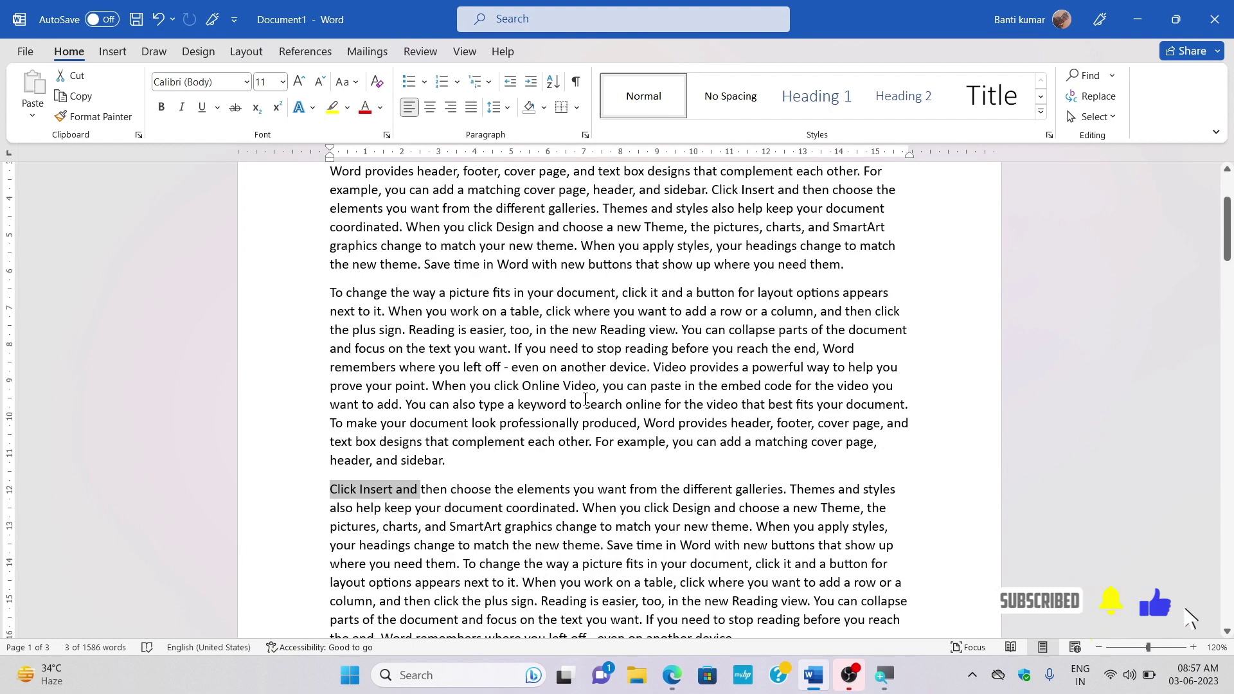
- Select to the end of the 'Click Insert and' paragraph with Ctrl+Shift+Down, then deselect it
key(ctrl+shift+Down)
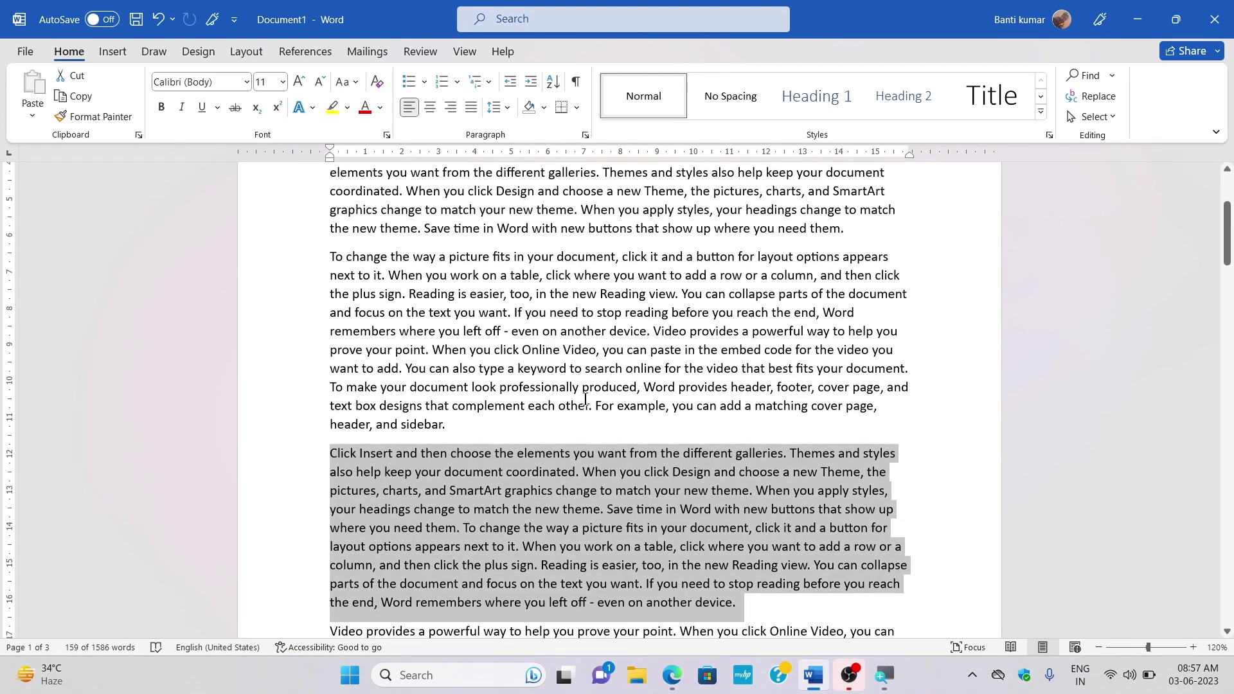
click(455, 468)
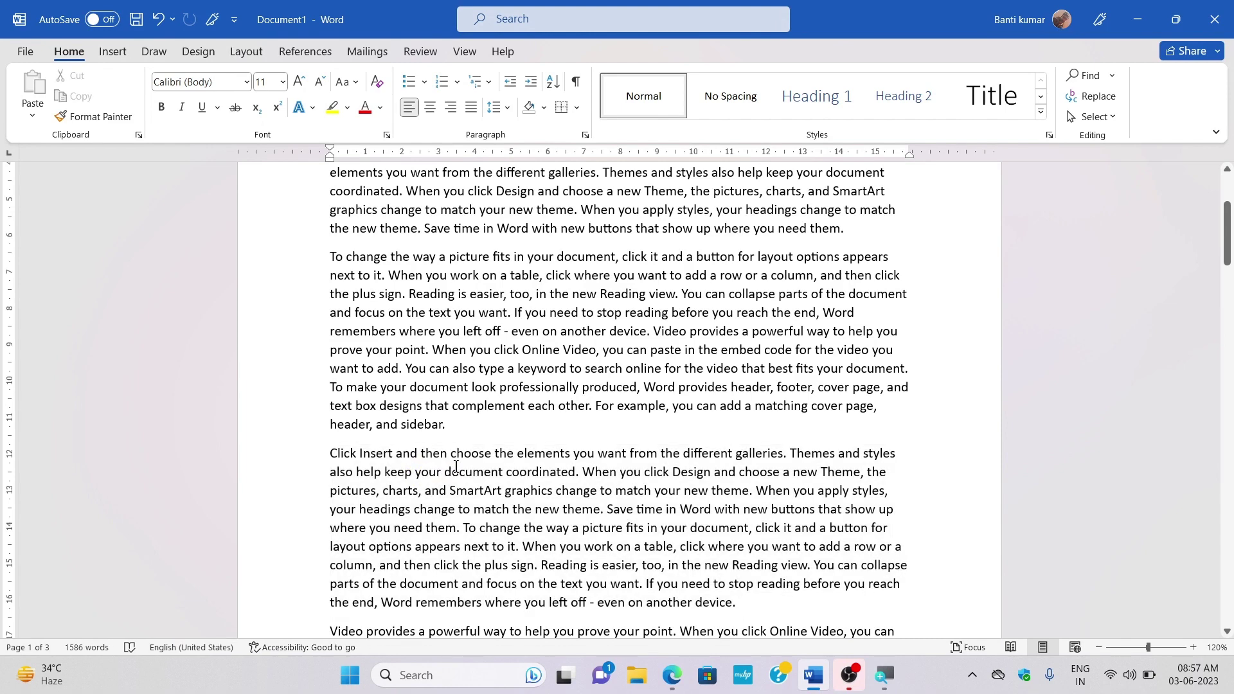